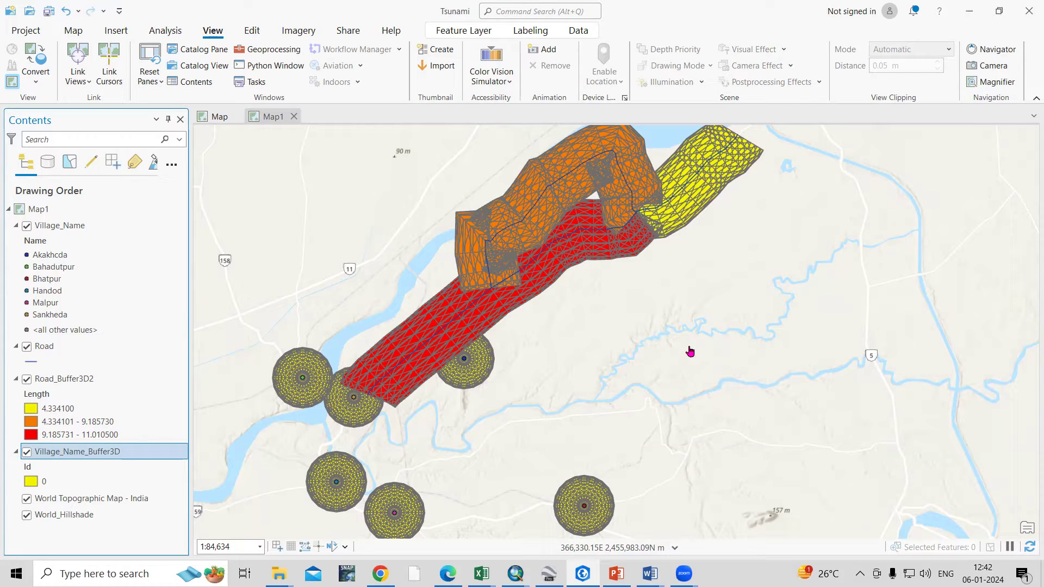
# Hide Road_Buffer3D2 and Village_Name_Buffer3D, then bring up the Geoprocessing toolboxes
pyautogui.scroll(1, 340, 416)
pyautogui.scroll(3, 340, 416)
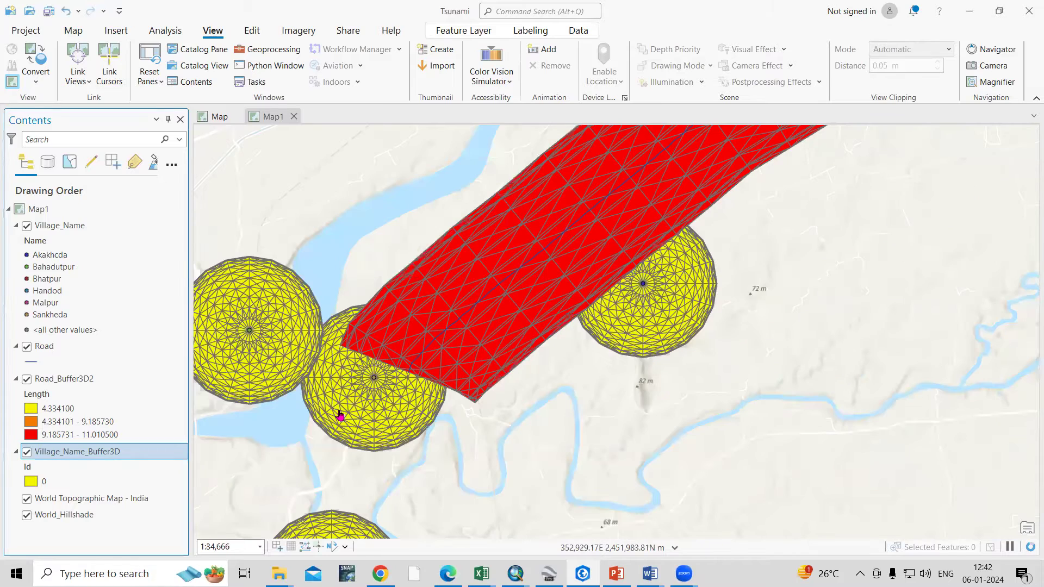
pyautogui.scroll(2, 566, 400)
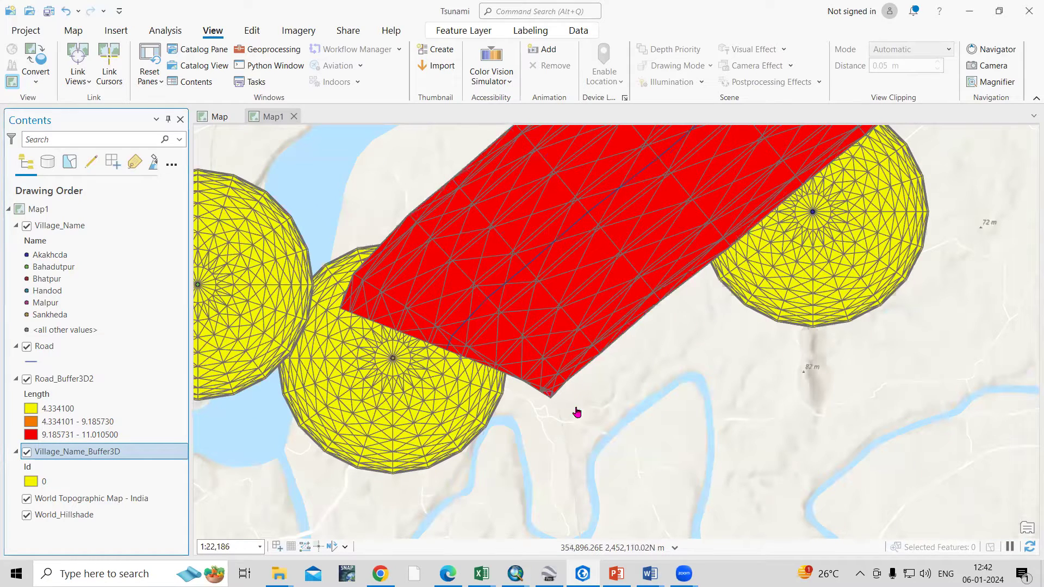
pyautogui.scroll(-6, 624, 420)
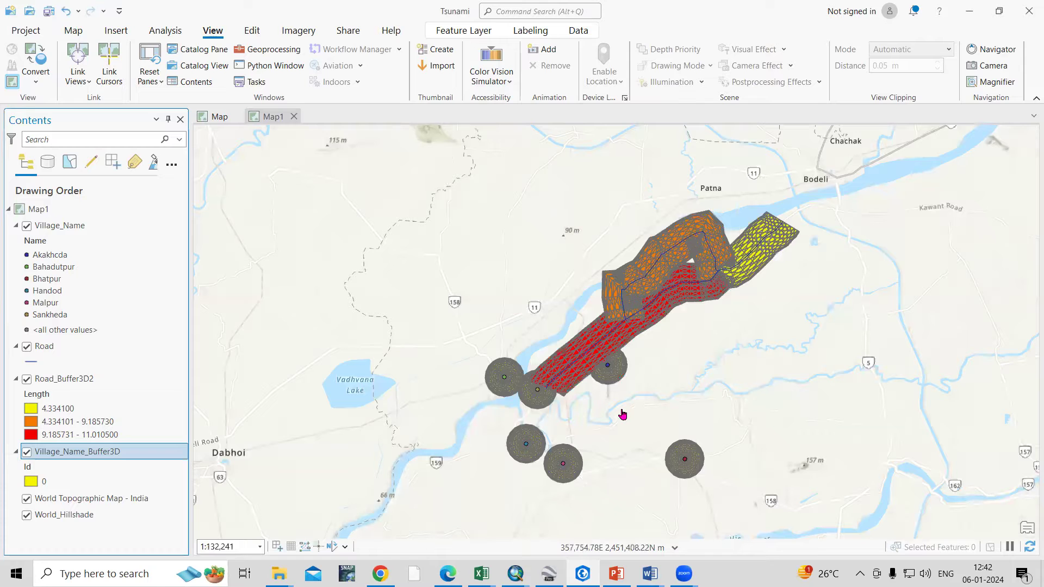
pyautogui.scroll(2, 617, 401)
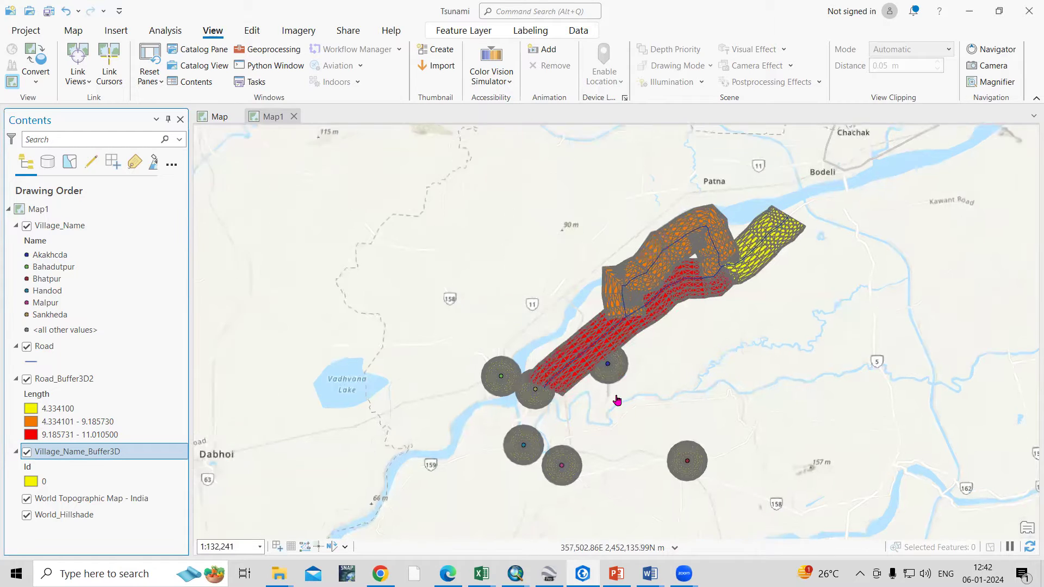
pyautogui.scroll(2, 589, 359)
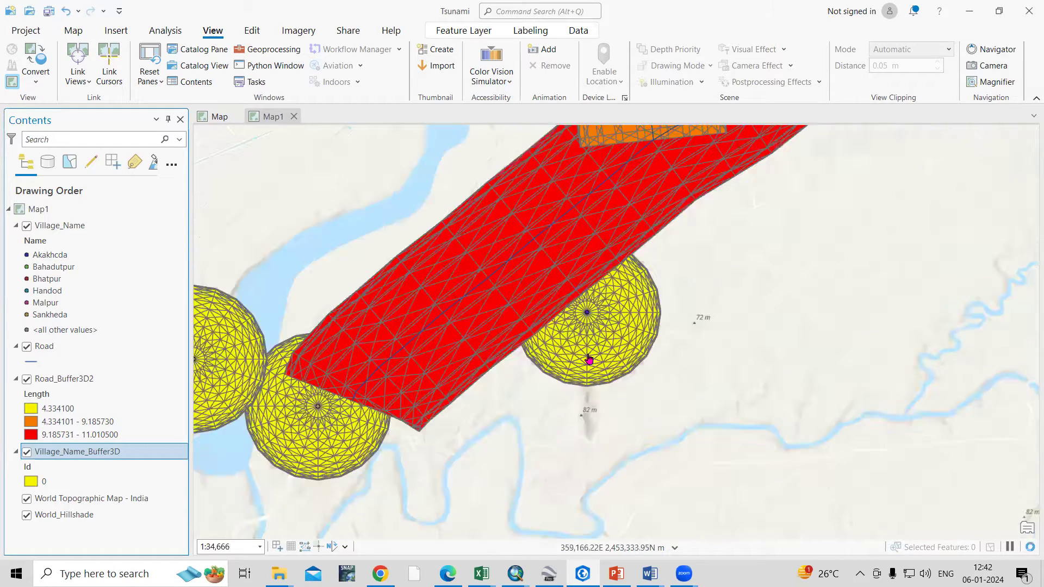
pyautogui.click(27, 379)
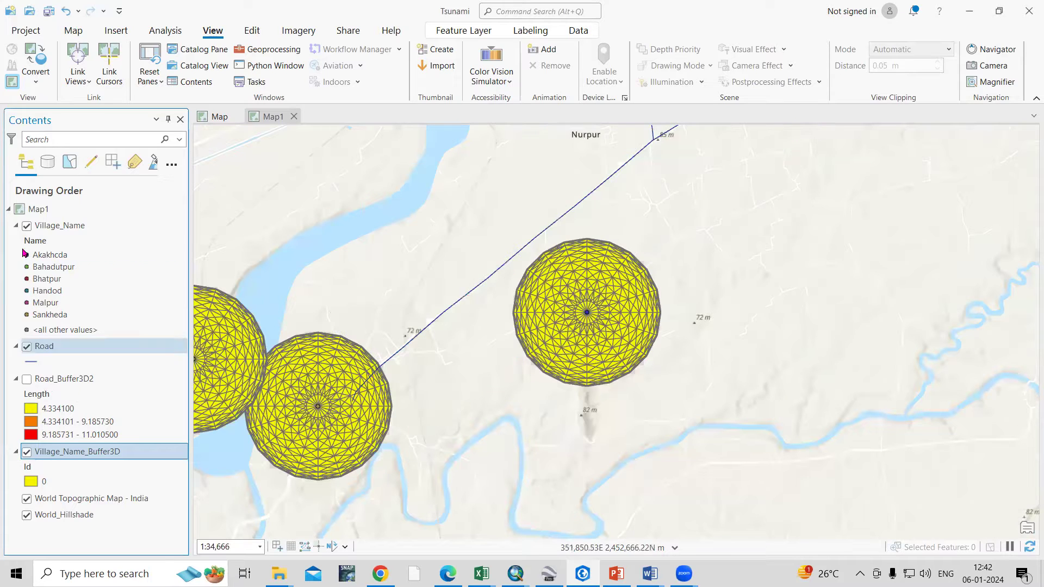
pyautogui.click(27, 452)
pyautogui.scroll(-2, 585, 359)
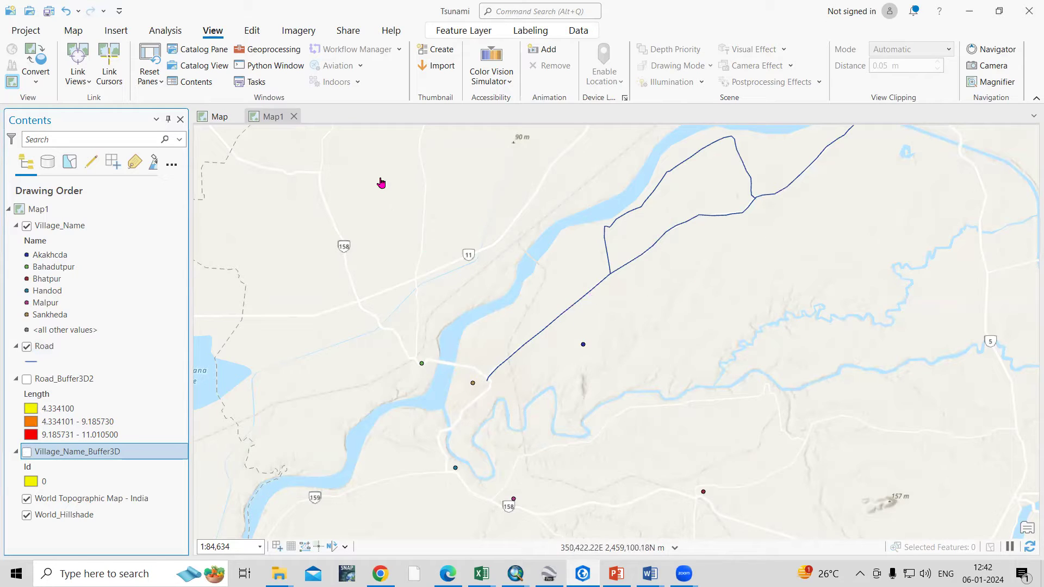
pyautogui.click(268, 49)
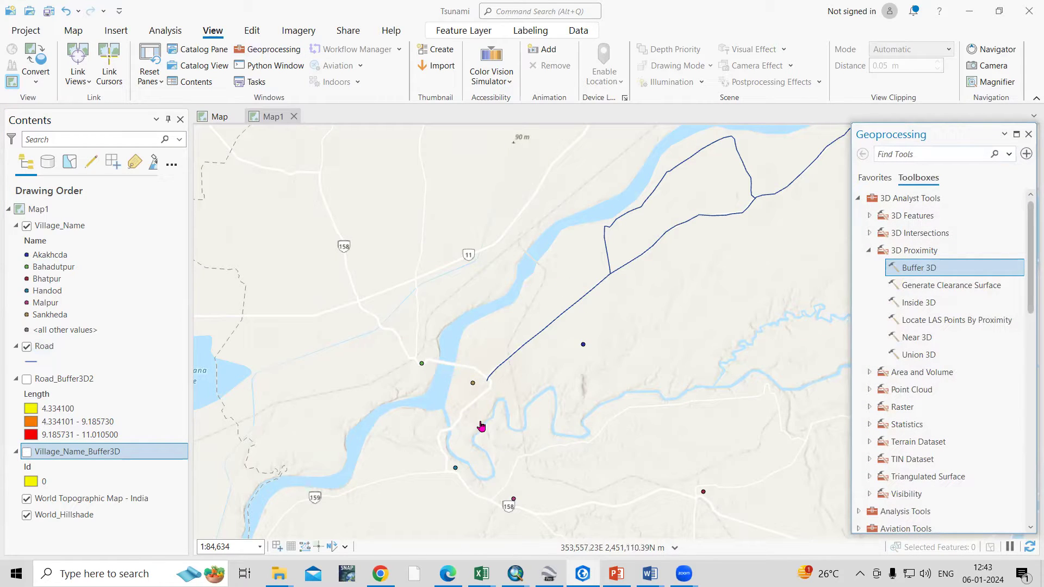
# Expand 3D Analyst Tools > 3D Proximity and open the Buffer 3D tool
pyautogui.click(870, 252)
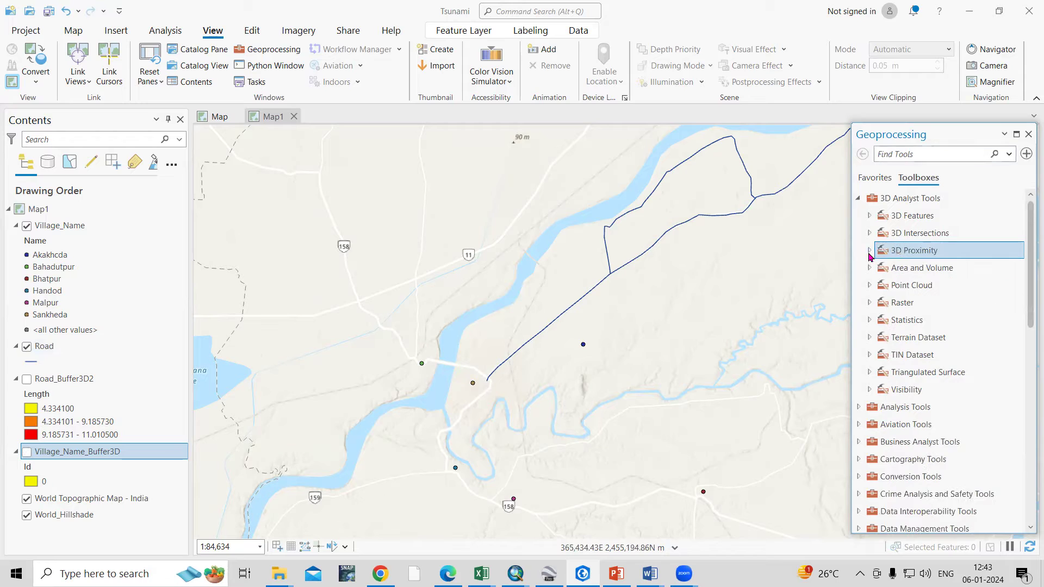
pyautogui.click(866, 201)
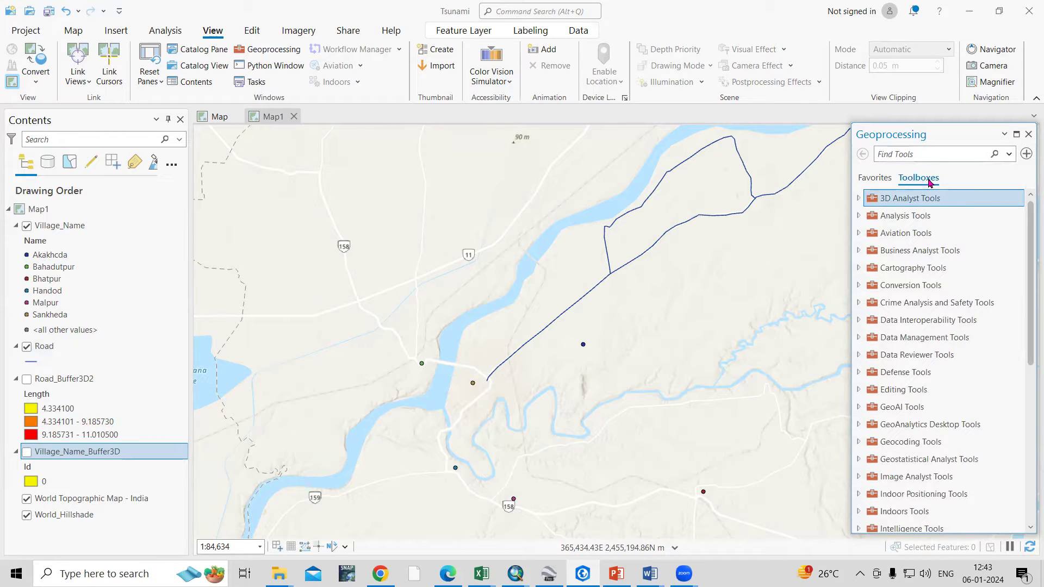
pyautogui.click(858, 199)
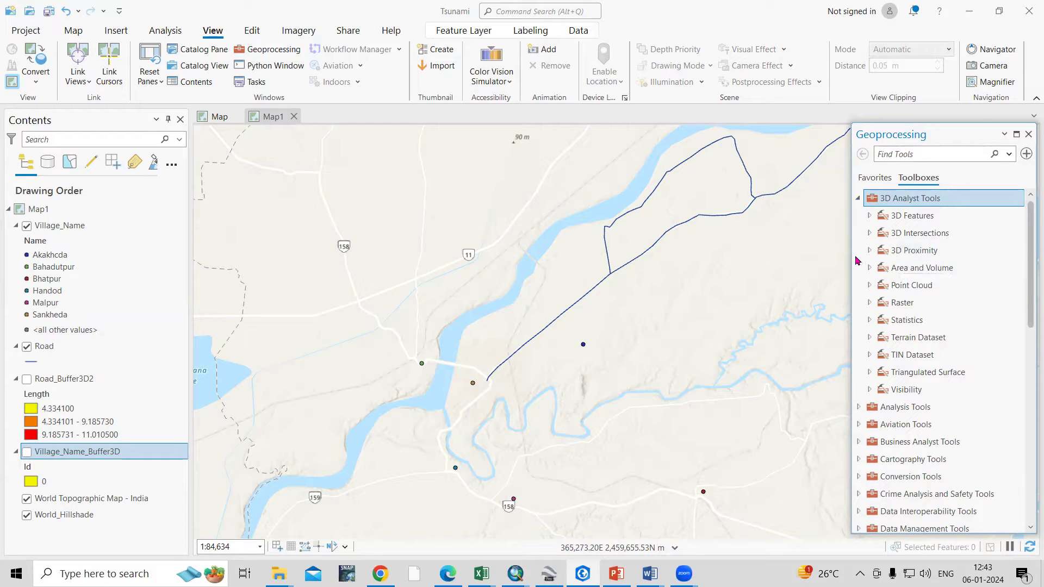
pyautogui.click(868, 251)
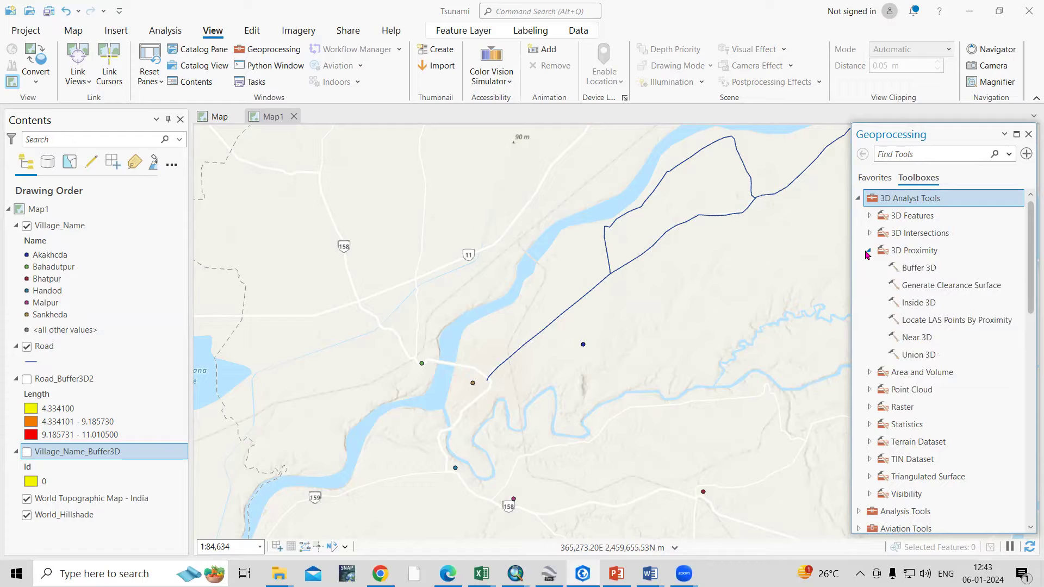
pyautogui.click(932, 268)
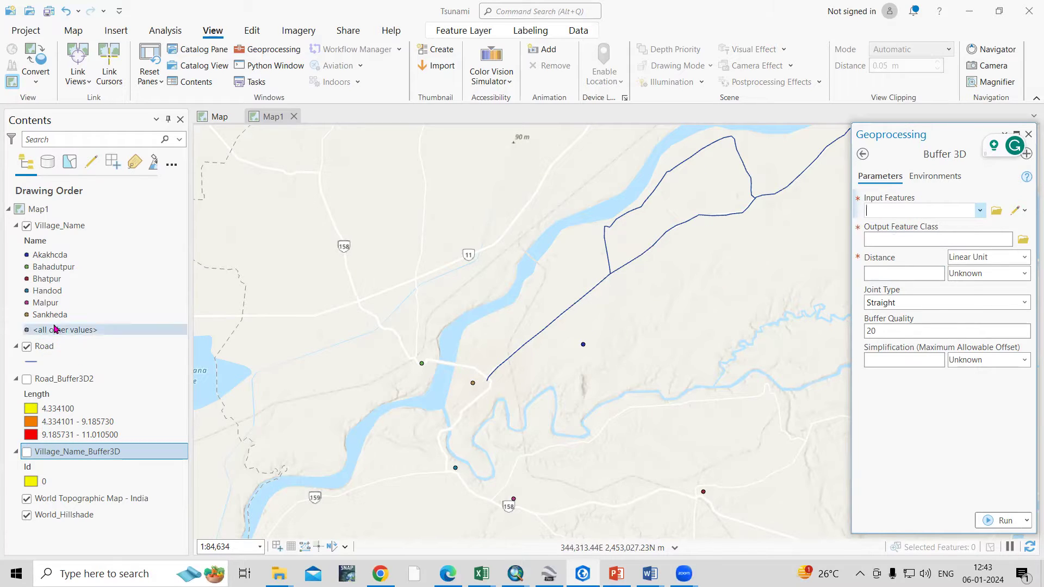
# Set Buffer 3D input to Road, output Road_Buffer3D3, distance 500 Meters
pyautogui.click(61, 349)
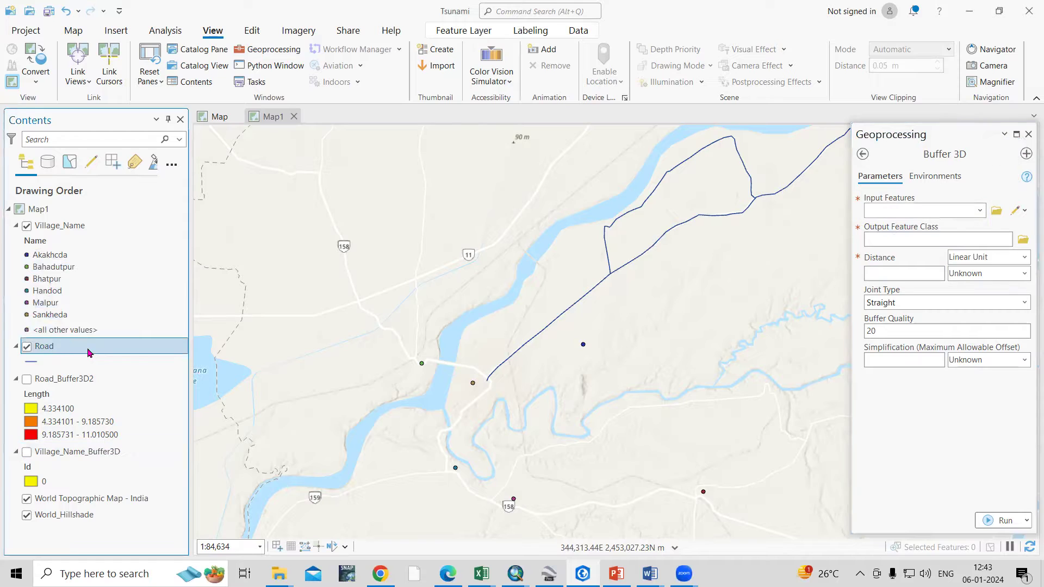
pyautogui.click(903, 210)
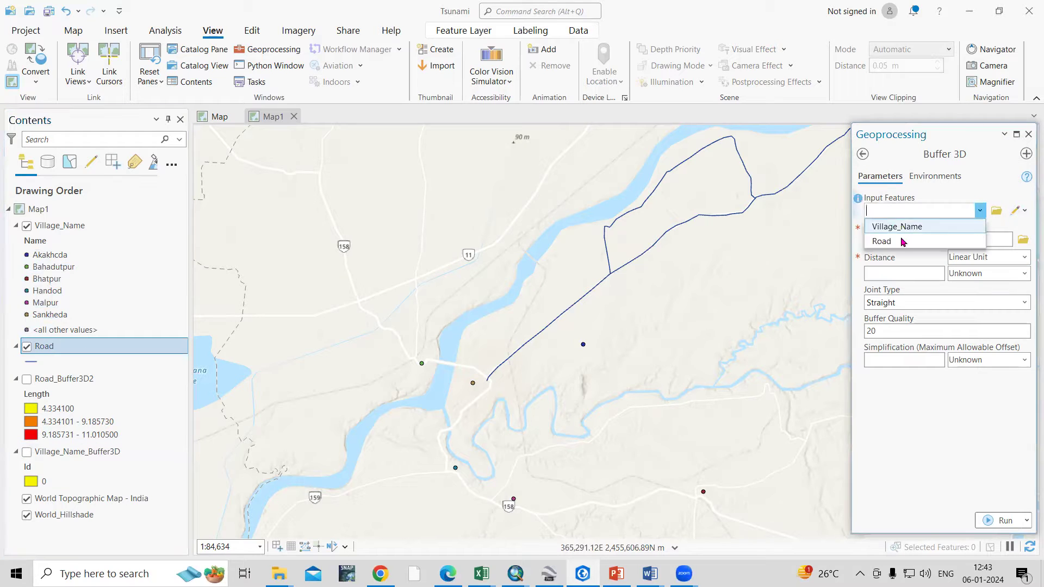
pyautogui.click(903, 241)
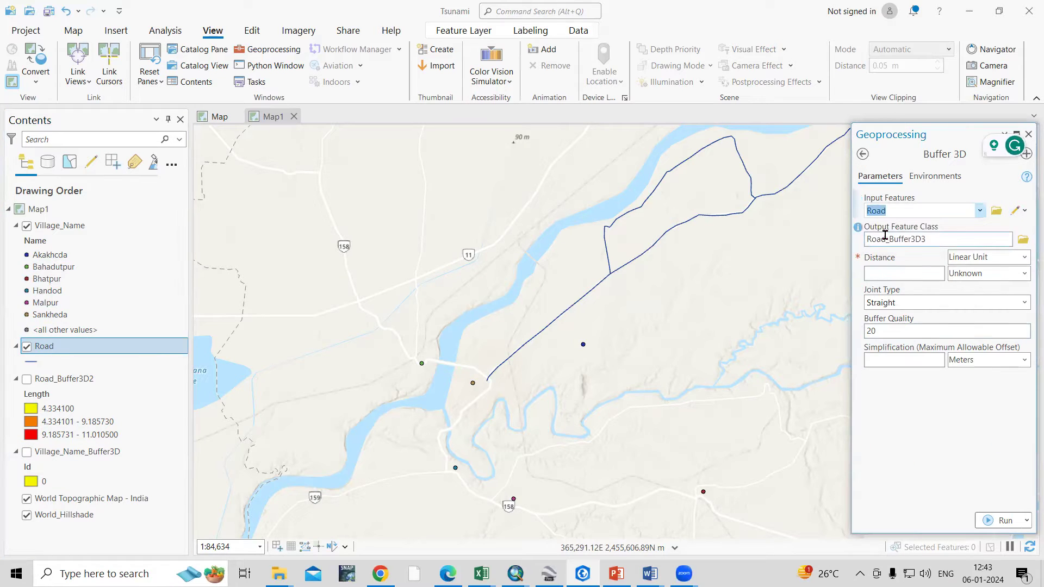
pyautogui.click(1022, 243)
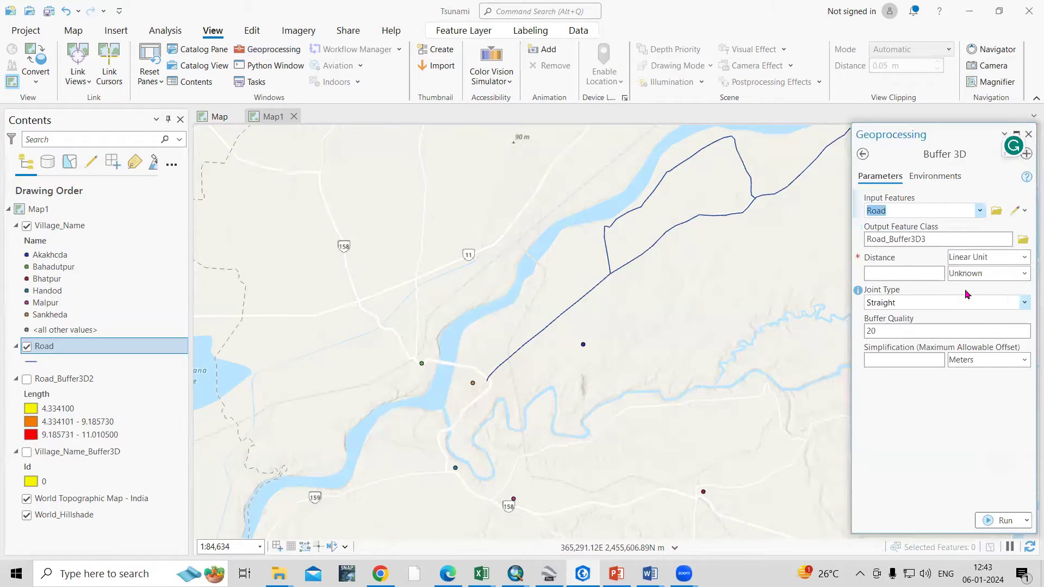
pyautogui.click(925, 273)
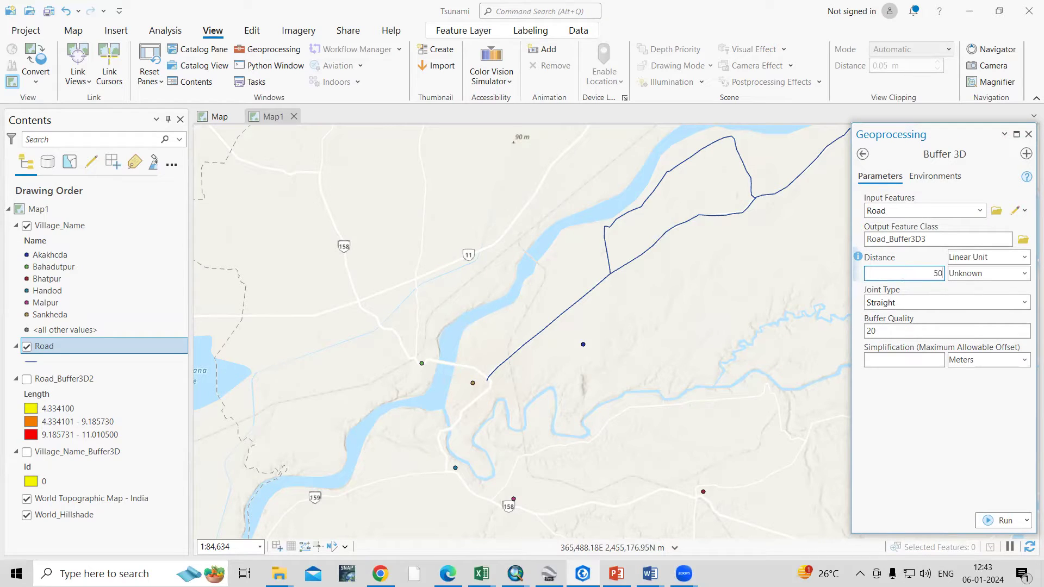
pyautogui.click(974, 396)
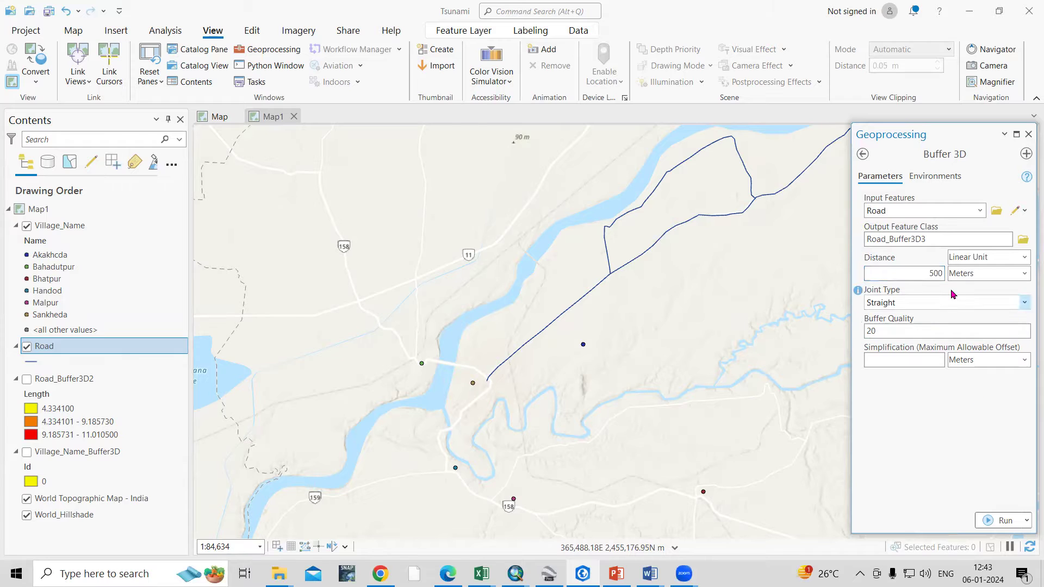
pyautogui.click(62, 352)
pyautogui.rightClick(61, 352)
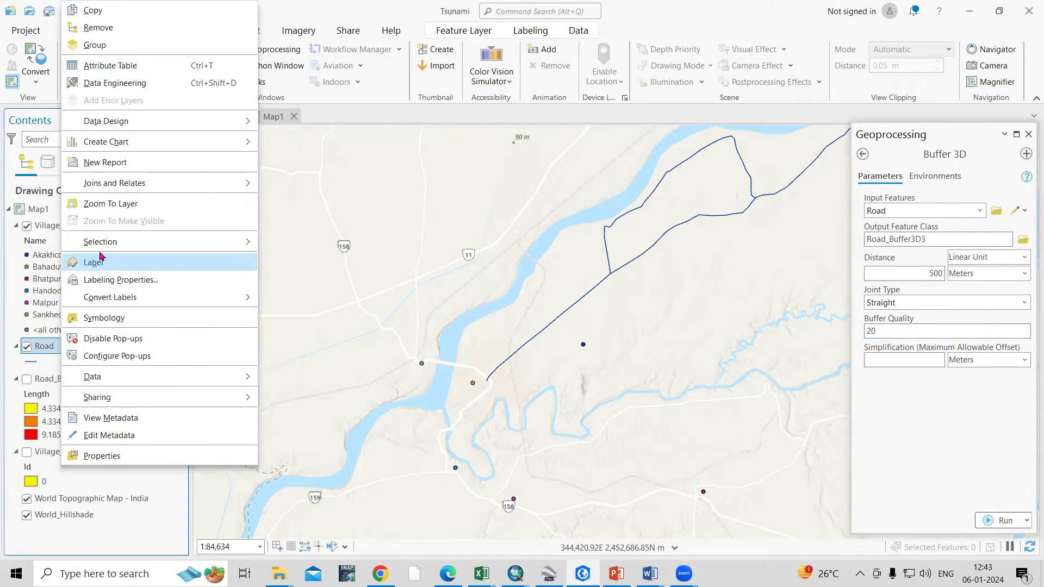
pyautogui.click(116, 460)
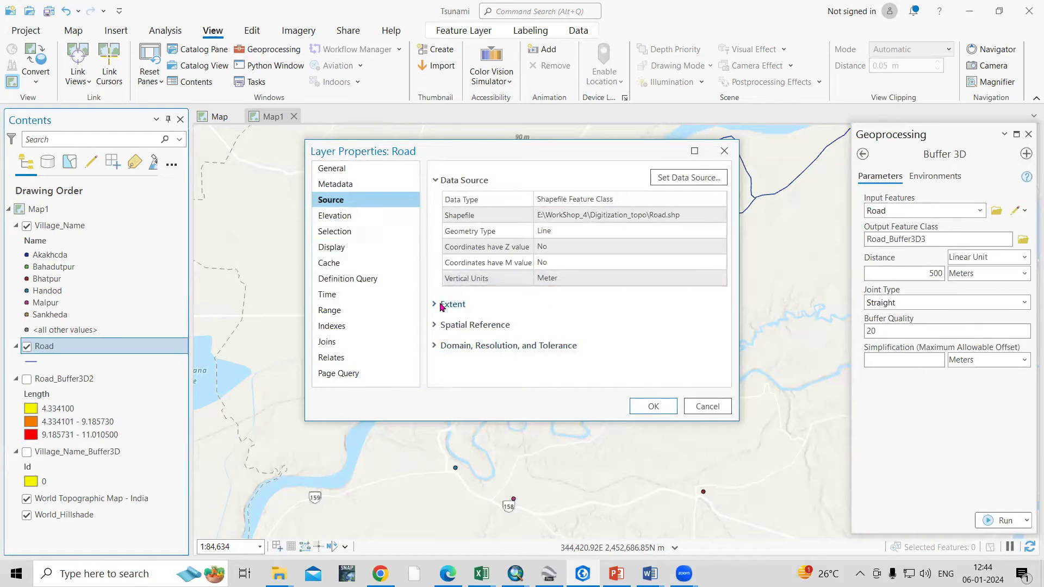
pyautogui.click(439, 327)
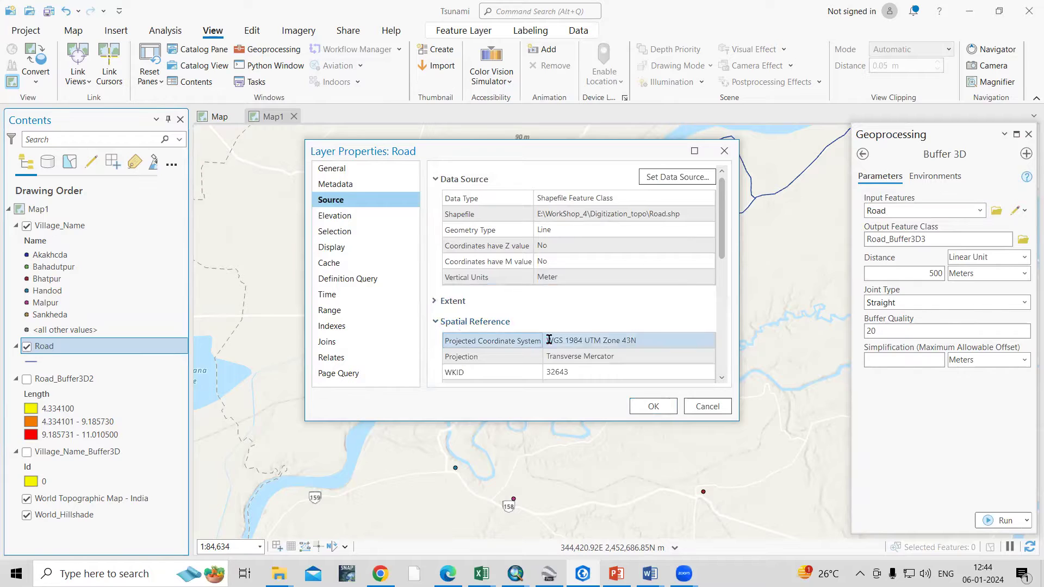
pyautogui.scroll(-3, 544, 333)
pyautogui.click(658, 258)
pyautogui.moveTo(658, 259); pyautogui.dragTo(543, 259)
pyautogui.click(653, 259)
pyautogui.moveTo(653, 259); pyautogui.dragTo(543, 259)
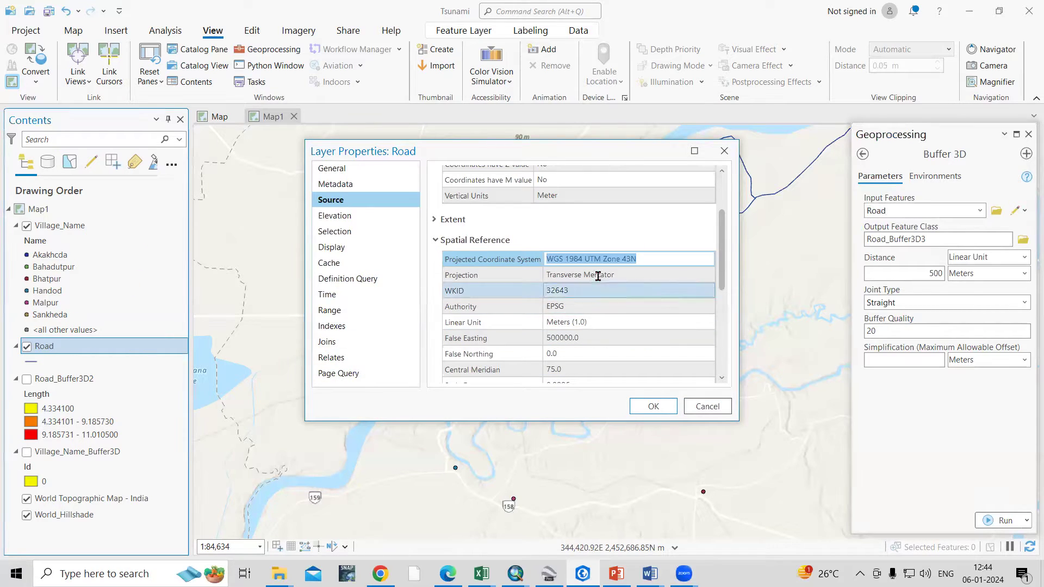
pyautogui.moveTo(659, 259); pyautogui.dragTo(543, 259)
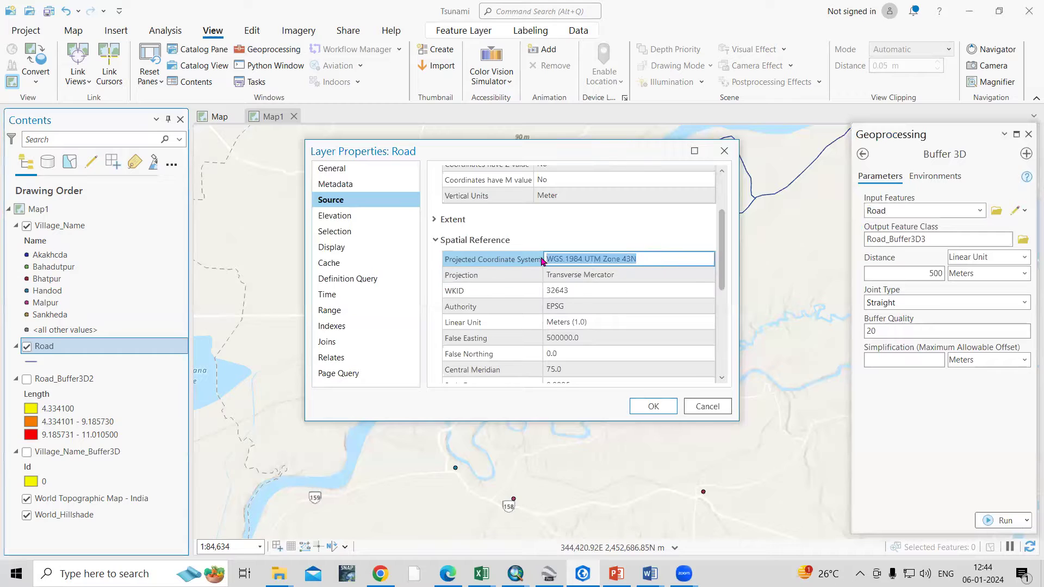
pyautogui.click(705, 405)
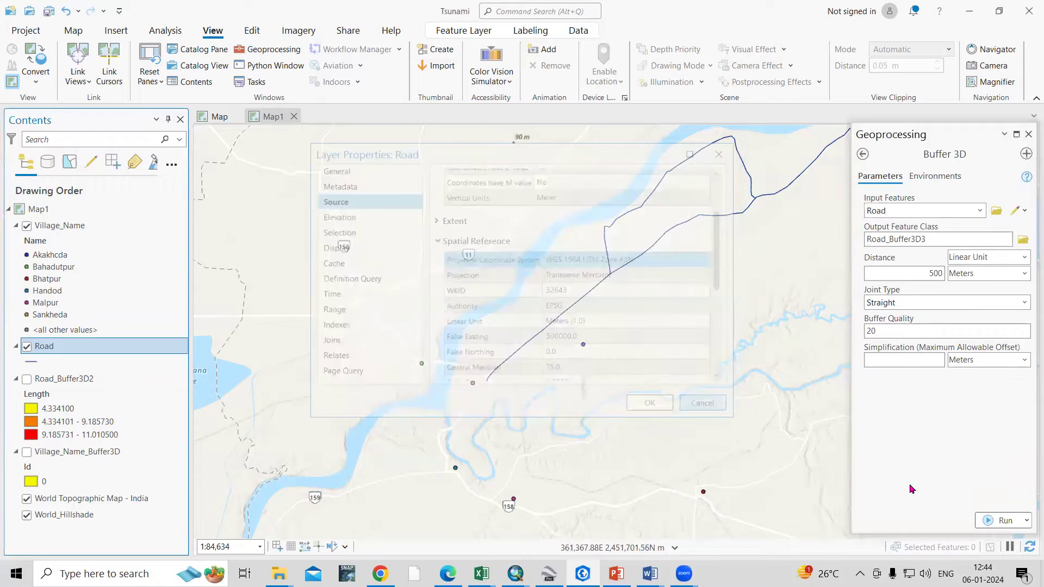
# Keep 500 Meters and Straight joints, then run Buffer 3D on the Road layer
pyautogui.doubleClick(936, 273)
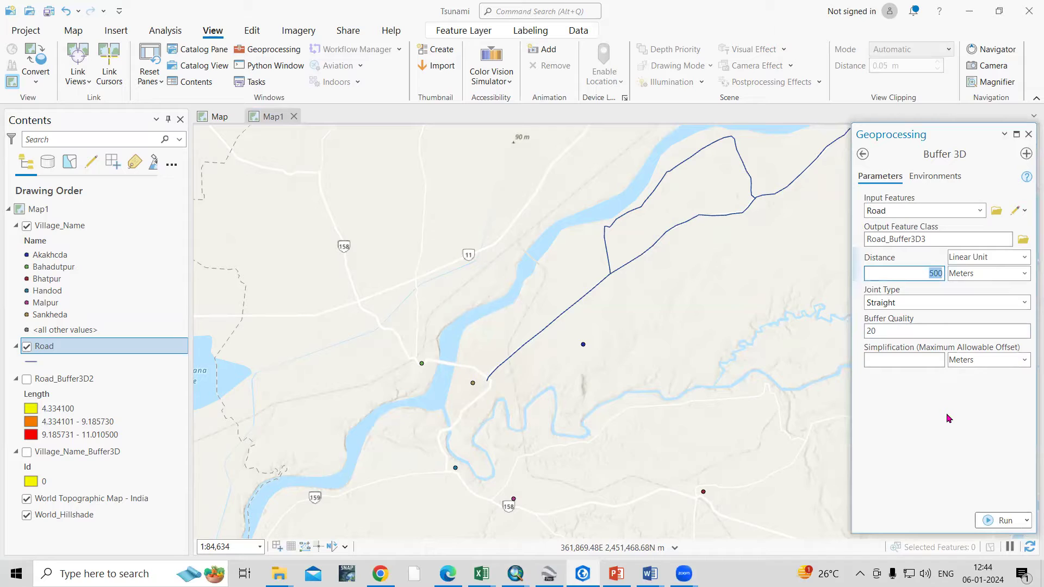
pyautogui.click(1024, 274)
pyautogui.click(1025, 276)
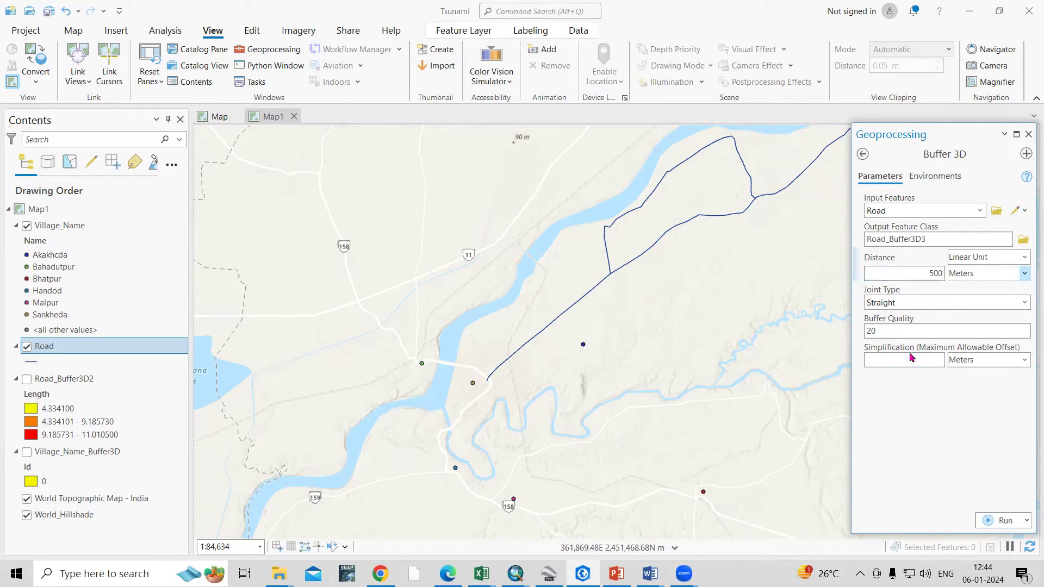
pyautogui.click(1026, 303)
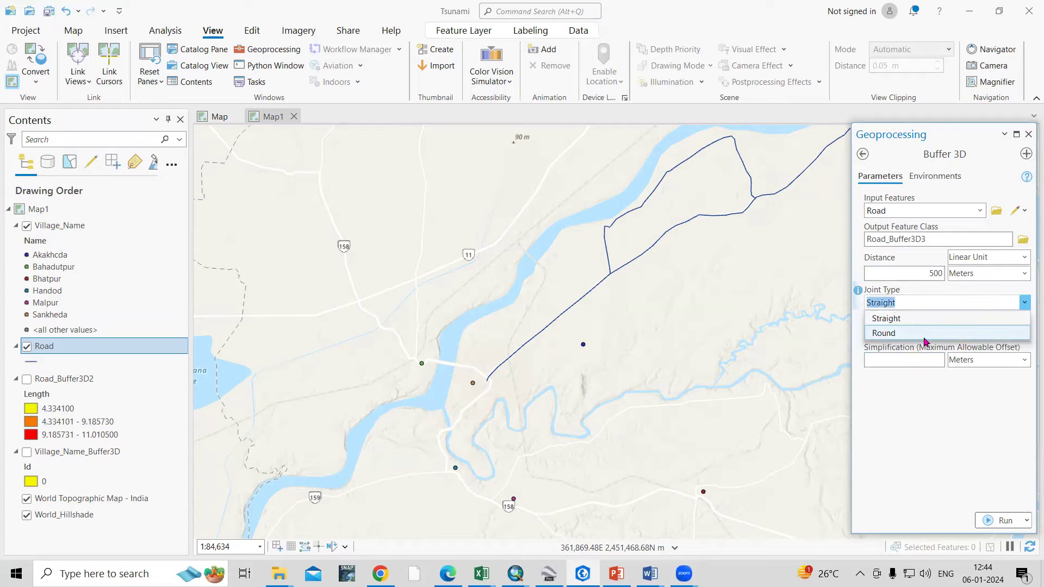
pyautogui.click(901, 323)
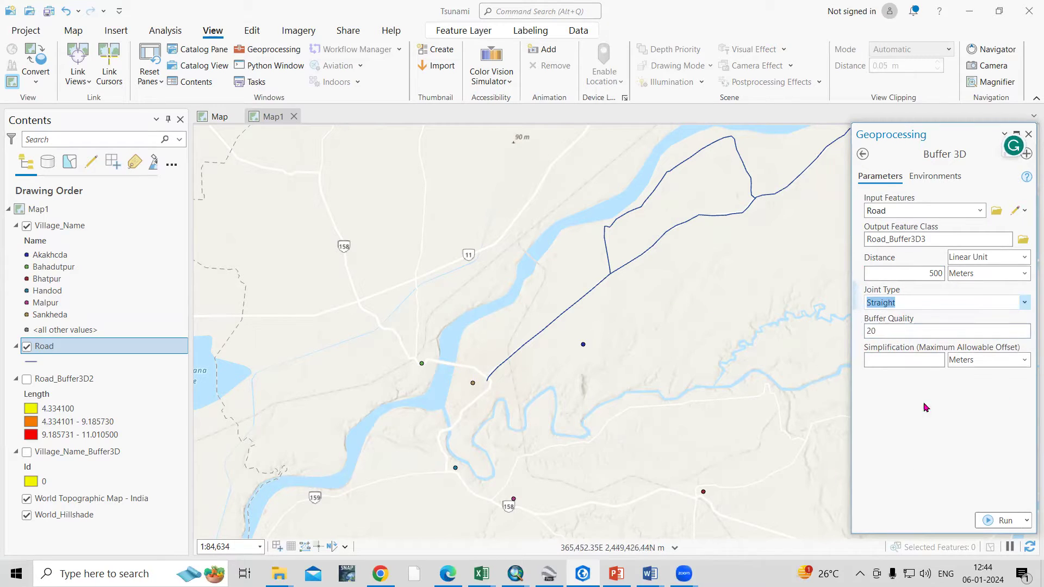
pyautogui.click(1006, 525)
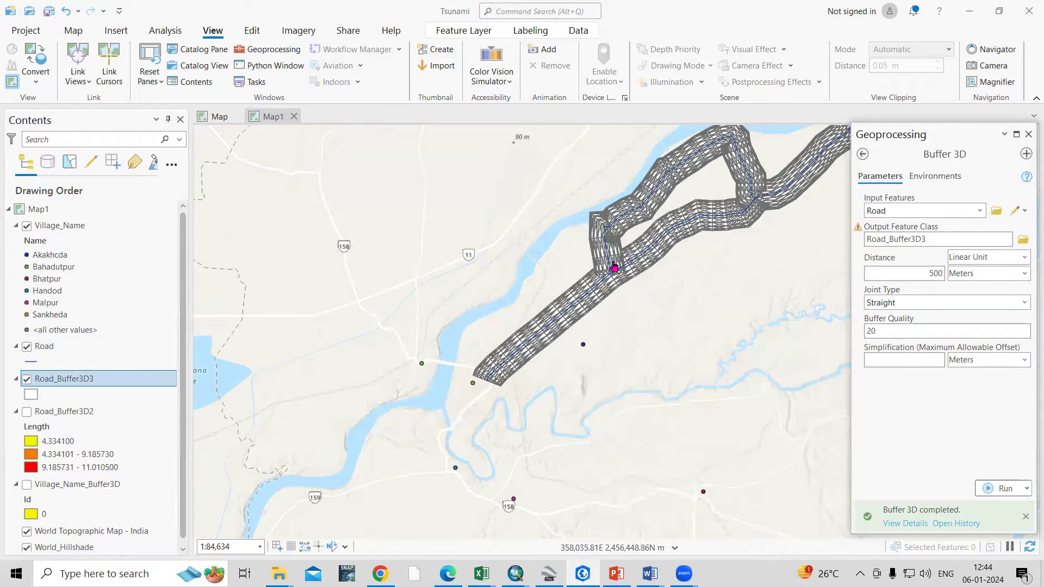
# Zoom in and out to inspect the Road_Buffer3D3 mesh along the whole road
pyautogui.scroll(4, 620, 275)
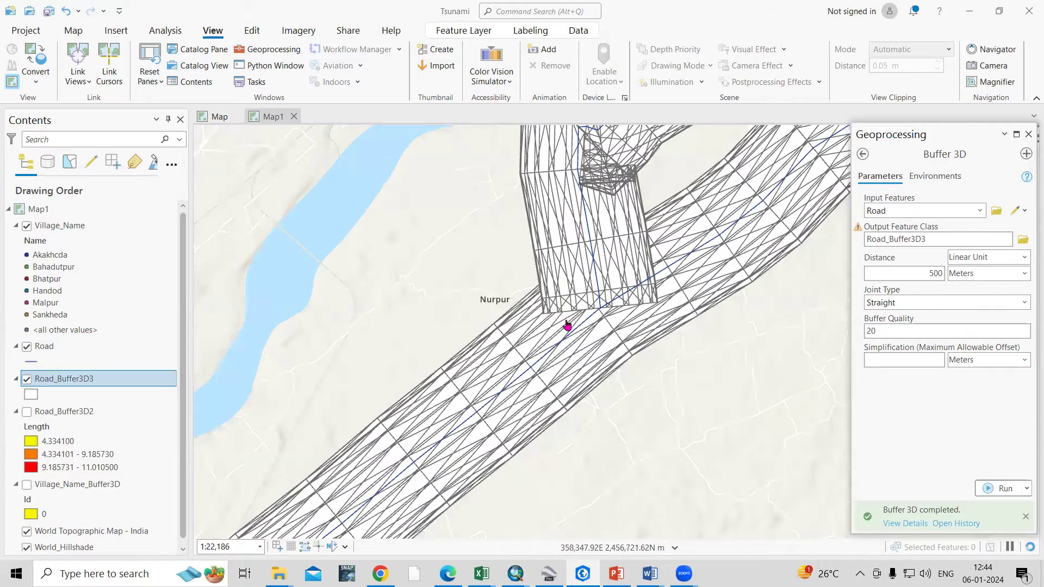
pyautogui.scroll(-3, 759, 217)
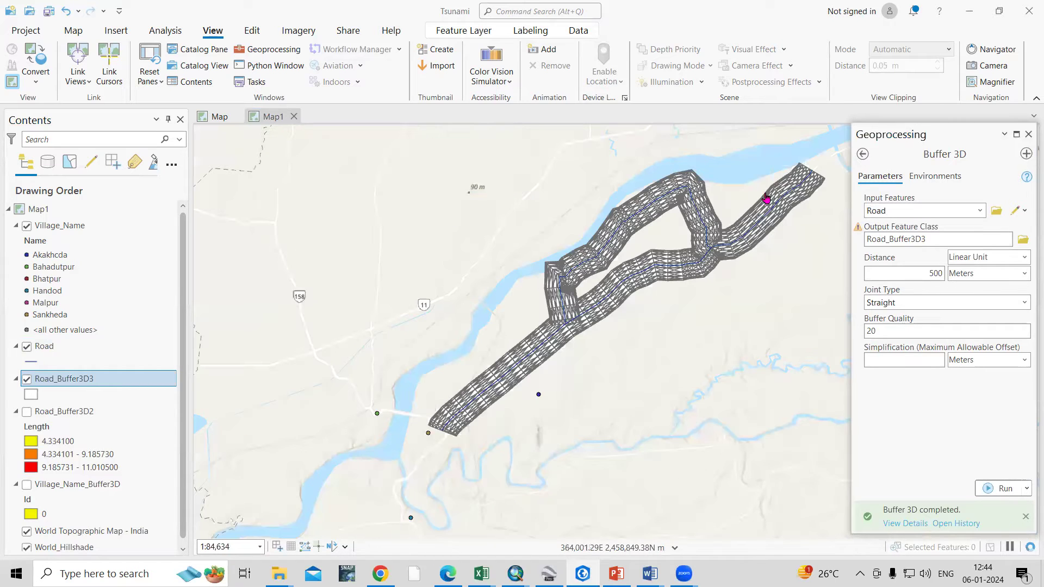
pyautogui.scroll(-2, 543, 426)
pyautogui.scroll(1, 540, 442)
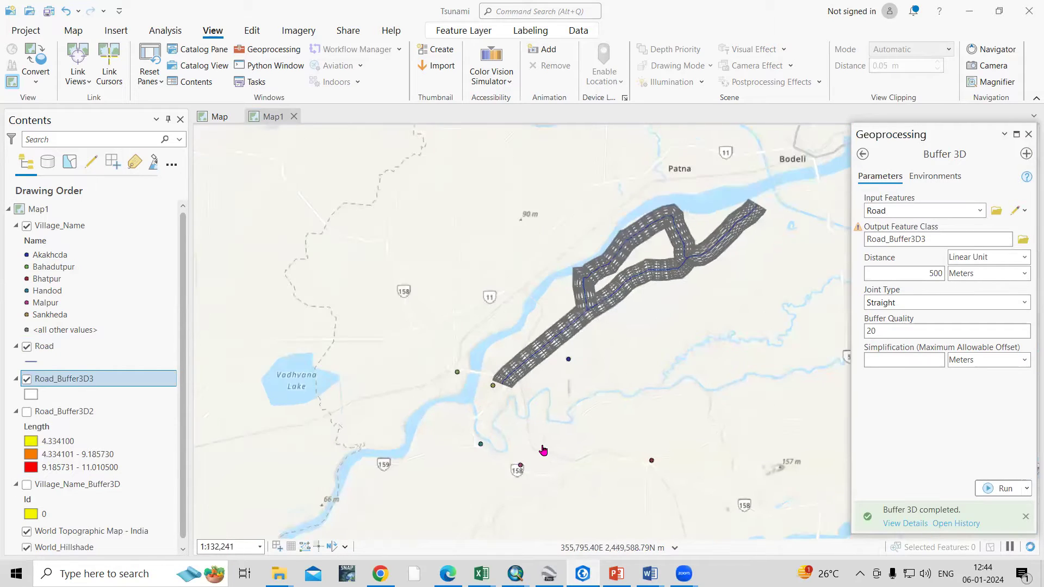
# Reopen Buffer 3D with Village_Name as input, output Village_Name_Buffer3D1, distance 1000 Meters
pyautogui.click(862, 154)
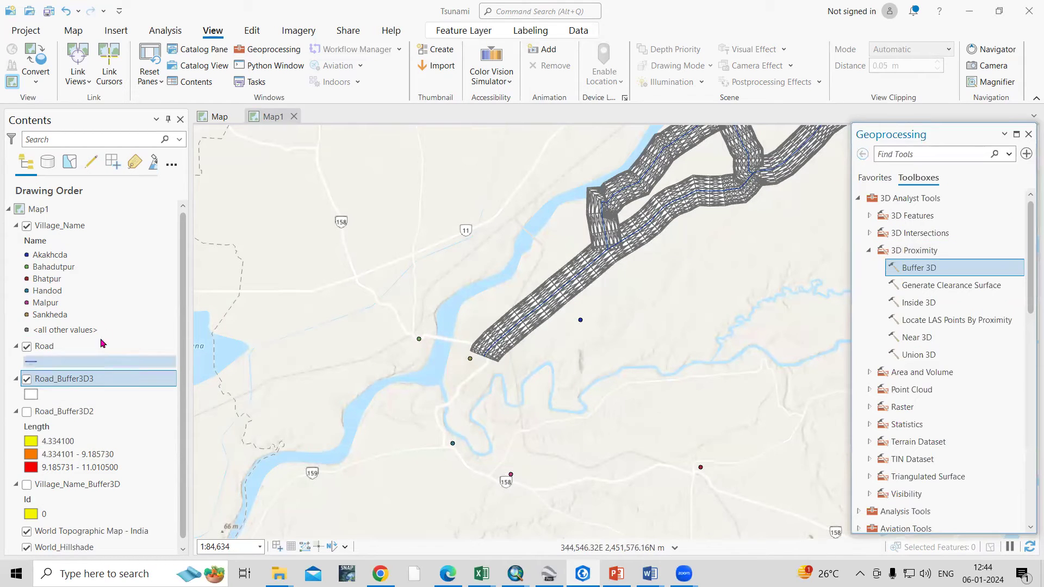
pyautogui.click(69, 231)
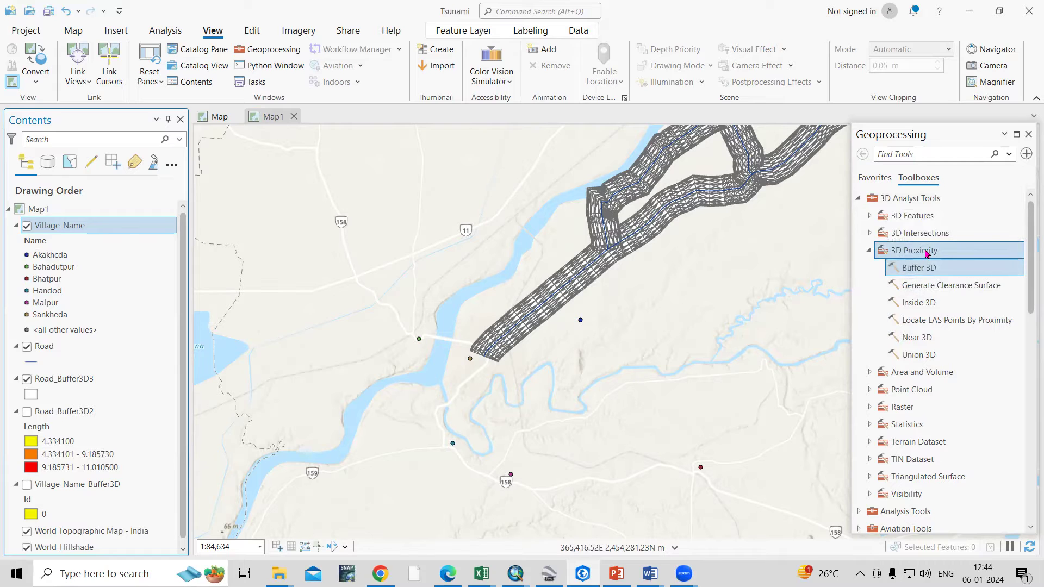
pyautogui.doubleClick(919, 269)
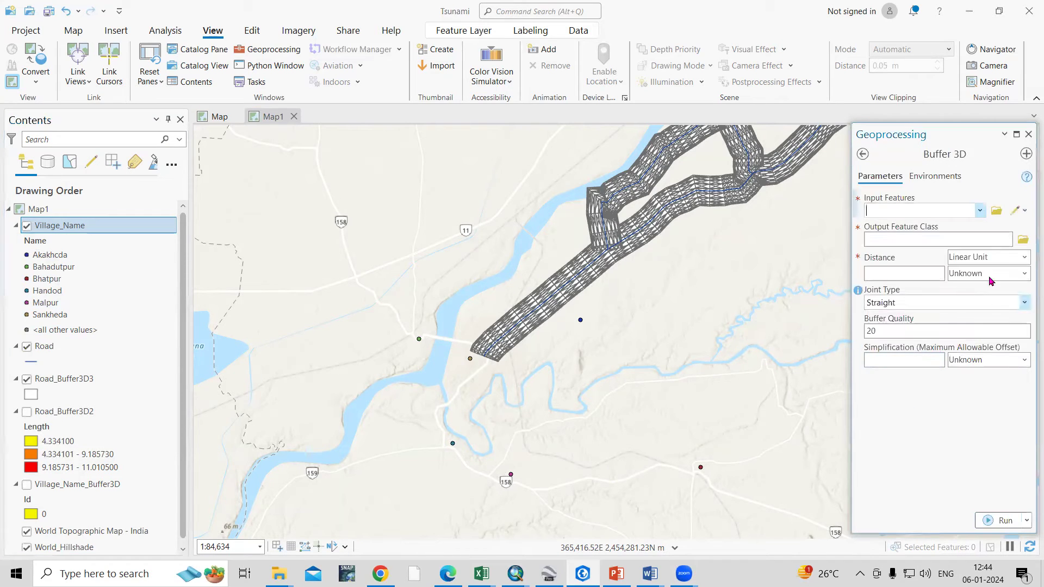
pyautogui.click(979, 211)
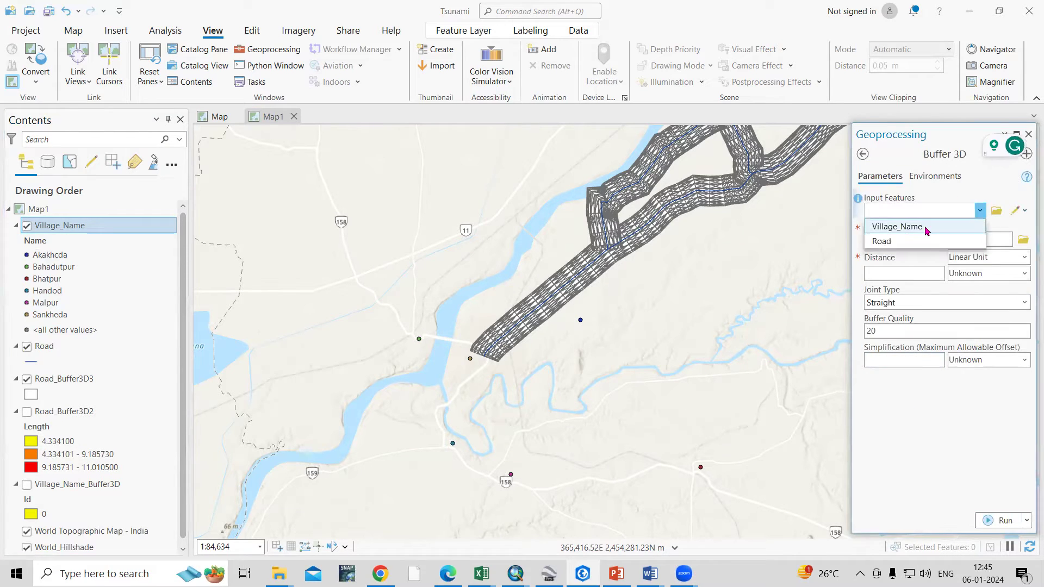
pyautogui.click(927, 228)
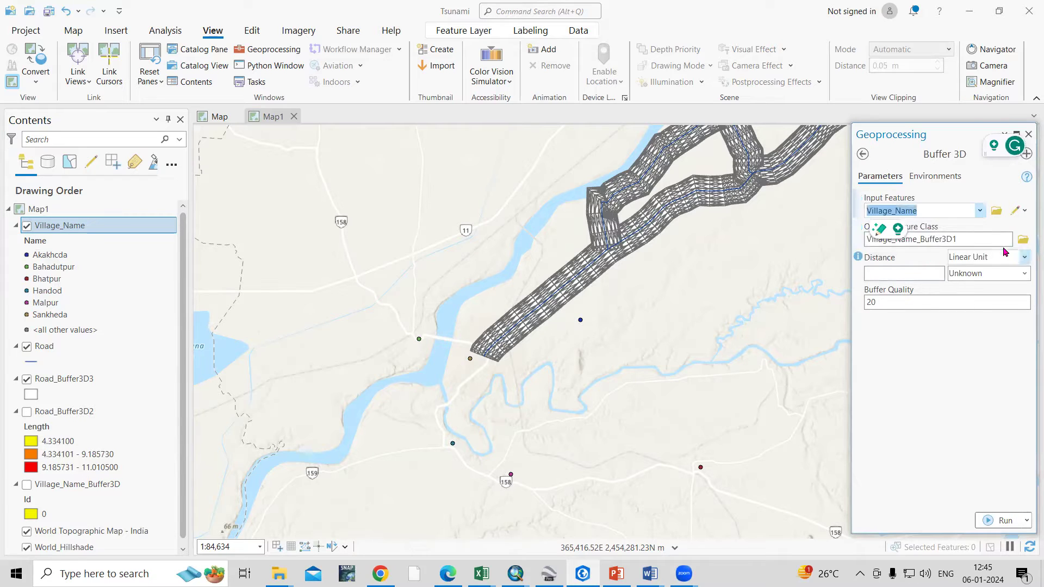
pyautogui.click(912, 357)
pyautogui.click(933, 274)
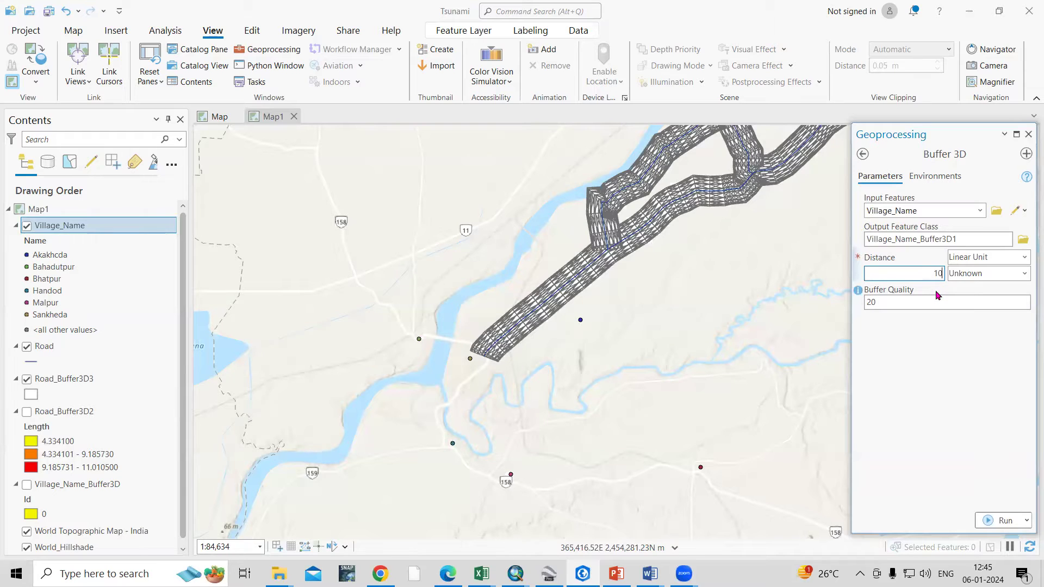
pyautogui.click(920, 359)
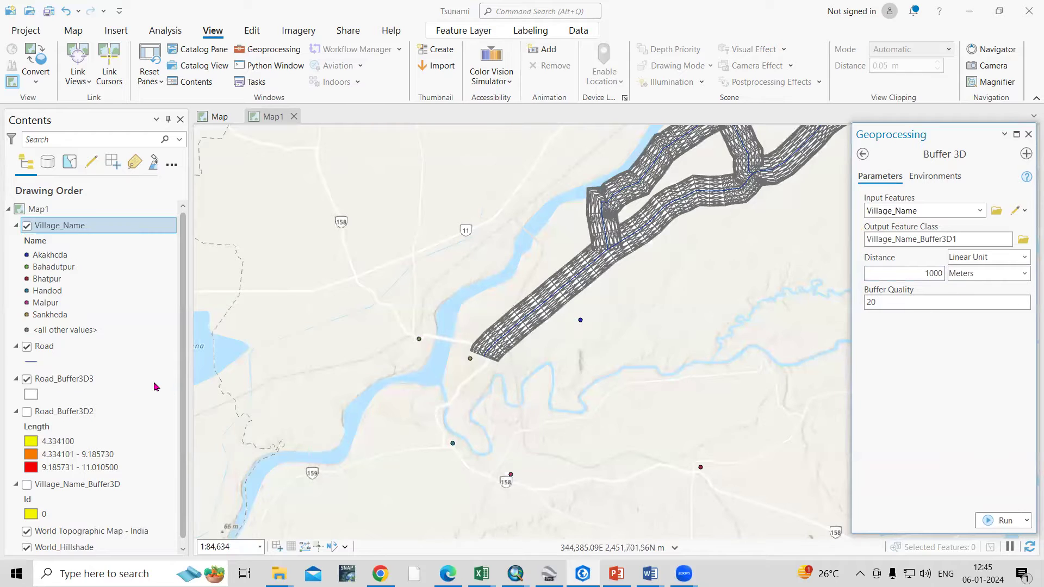
# Check Village_Name's projected coordinate system in Layer Properties, cancel, and run the buffer
pyautogui.rightClick(70, 231)
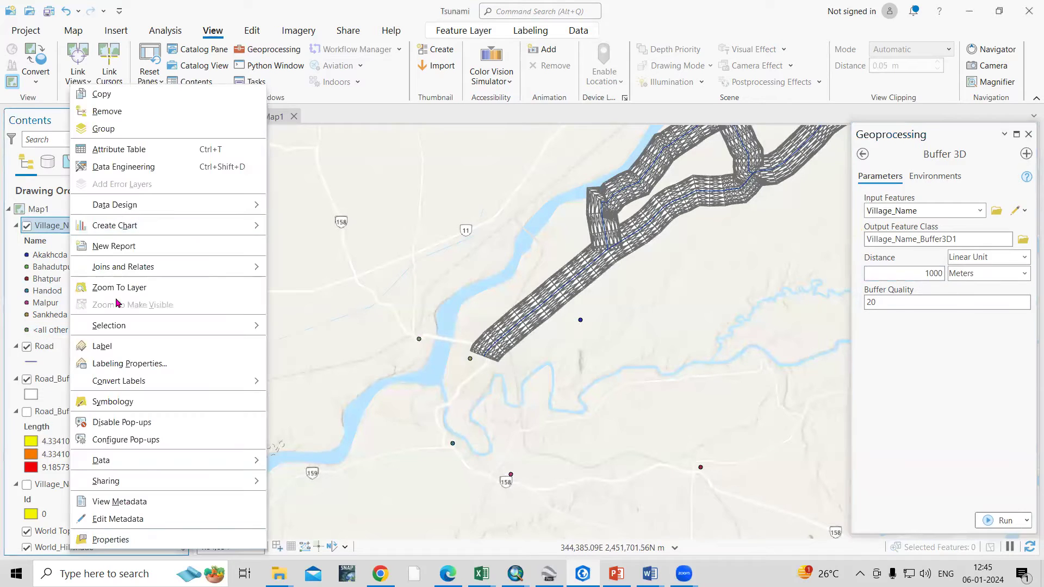
pyautogui.click(156, 538)
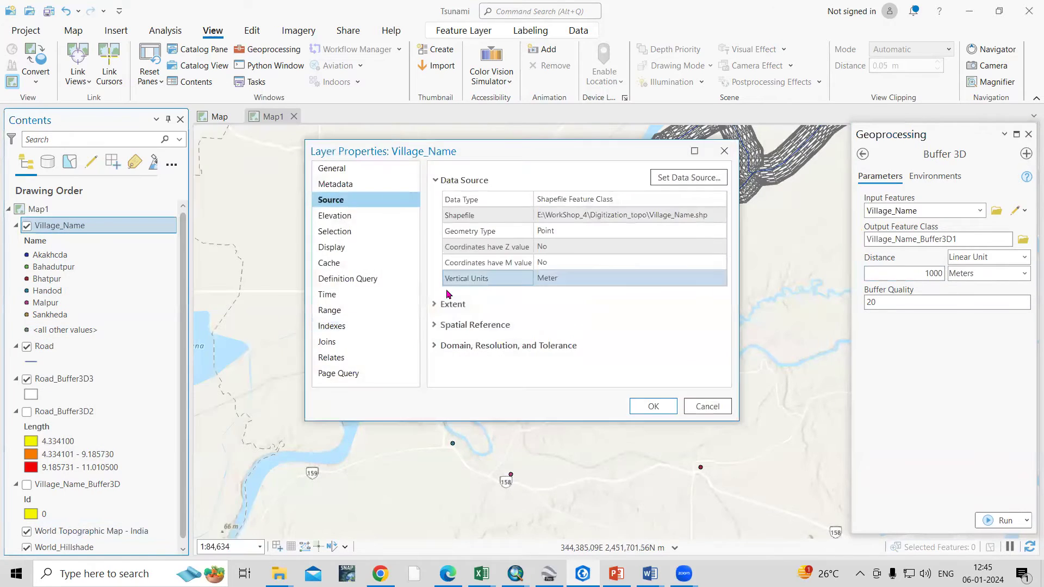
pyautogui.click(473, 325)
pyautogui.click(653, 340)
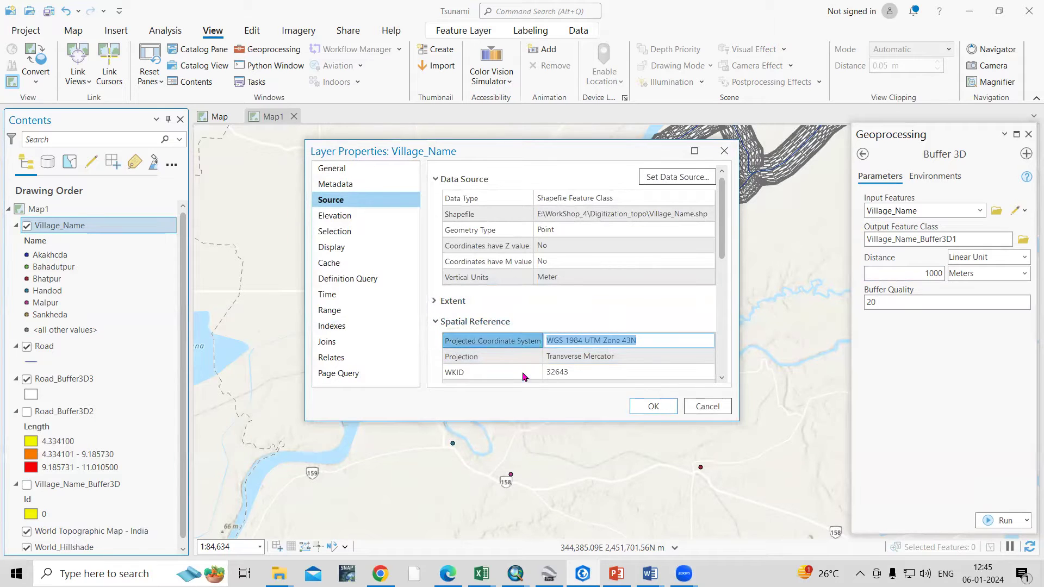
pyautogui.click(706, 406)
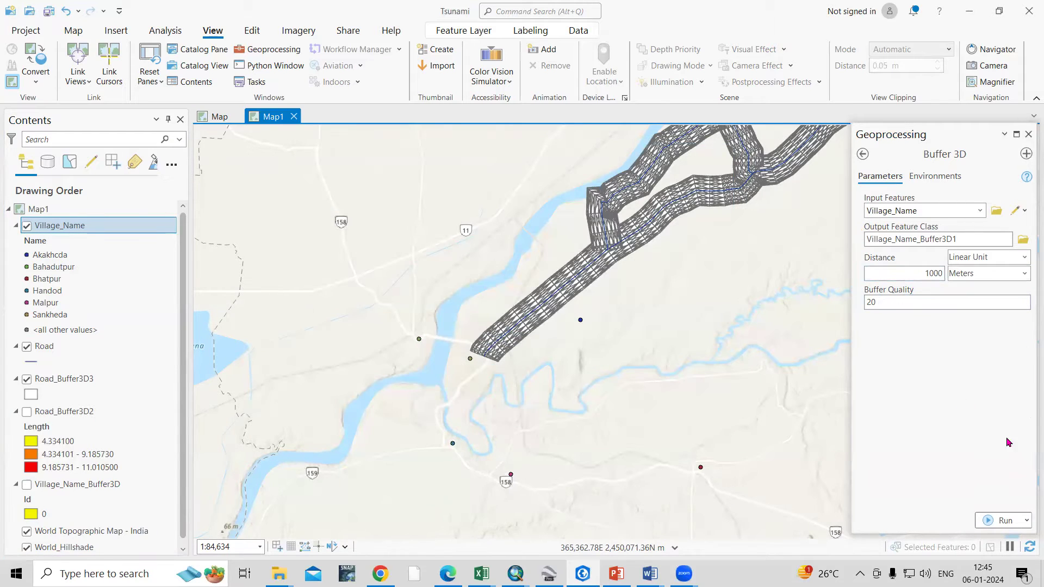
pyautogui.click(1007, 522)
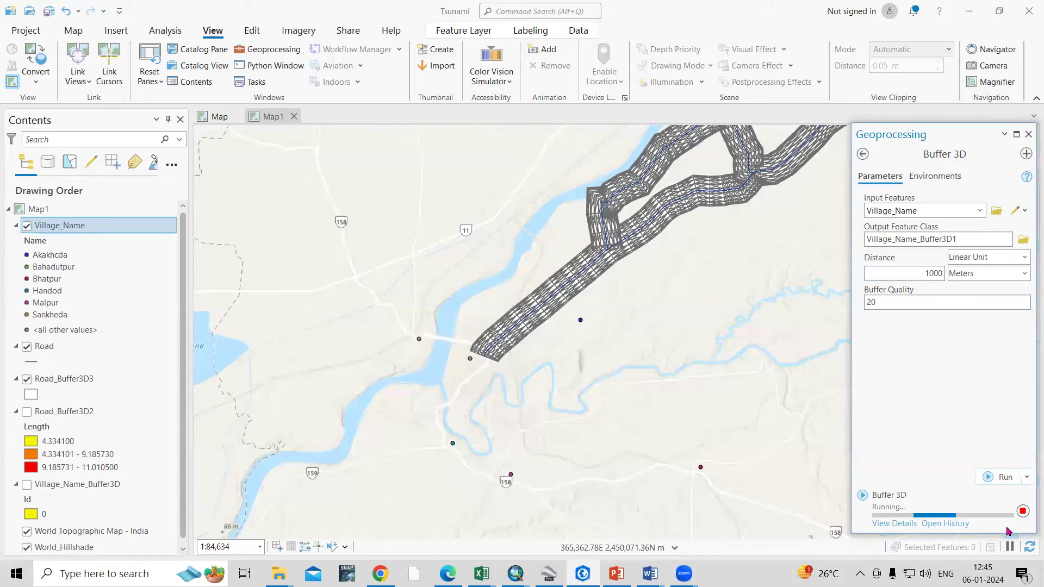
pyautogui.moveTo(1002, 524)
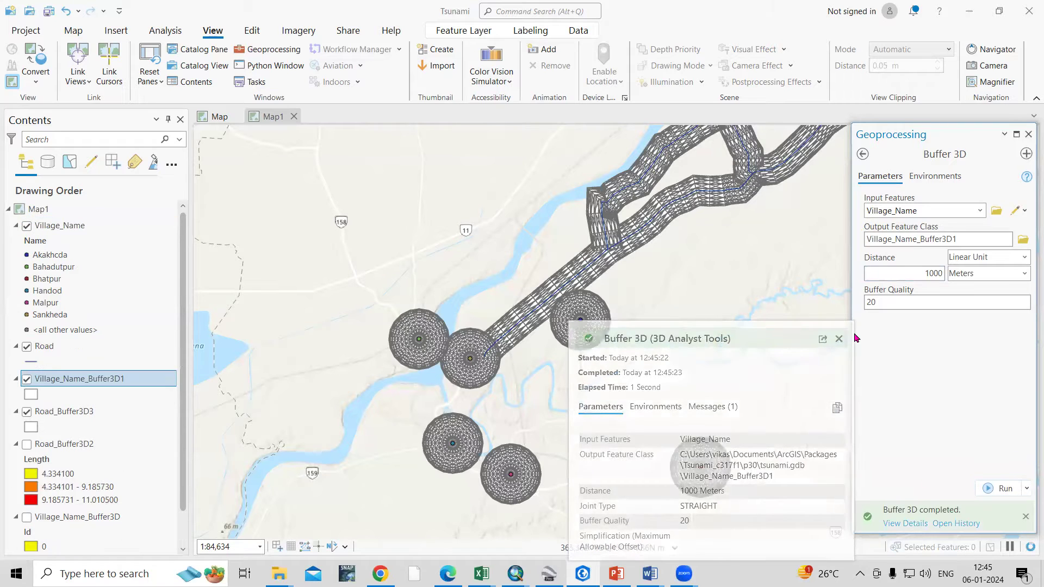
# Zoom around the new village spheres and open the Road attribute table
pyautogui.scroll(5, 476, 400)
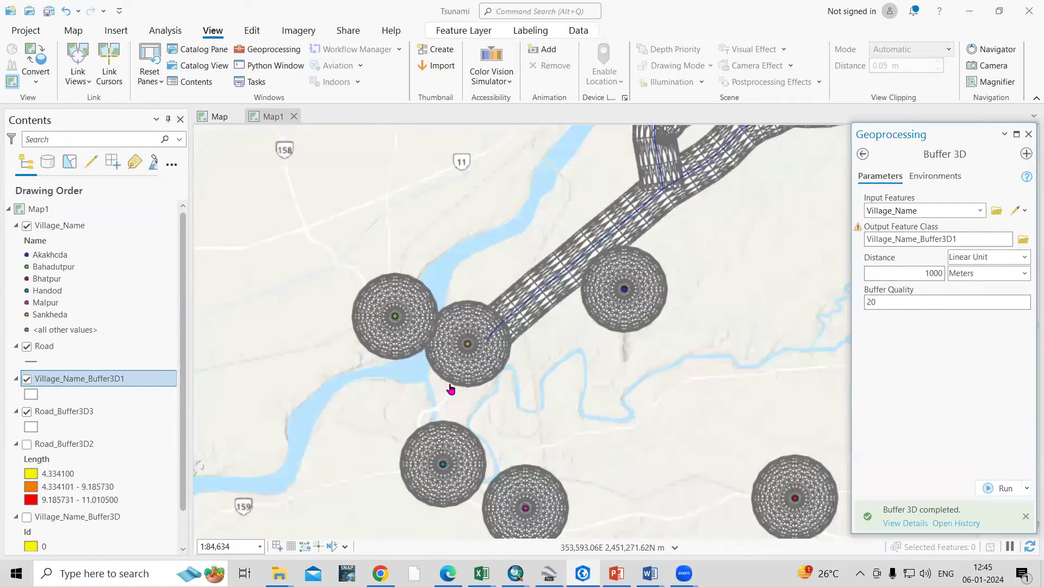
pyautogui.scroll(-5, 450, 404)
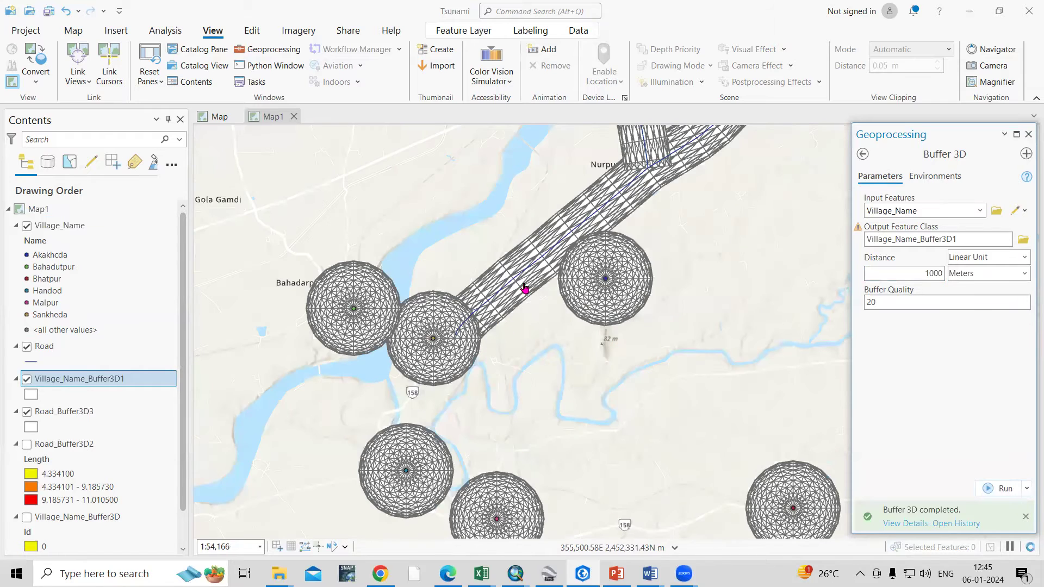
pyautogui.scroll(-1, 528, 271)
pyautogui.scroll(1, 582, 253)
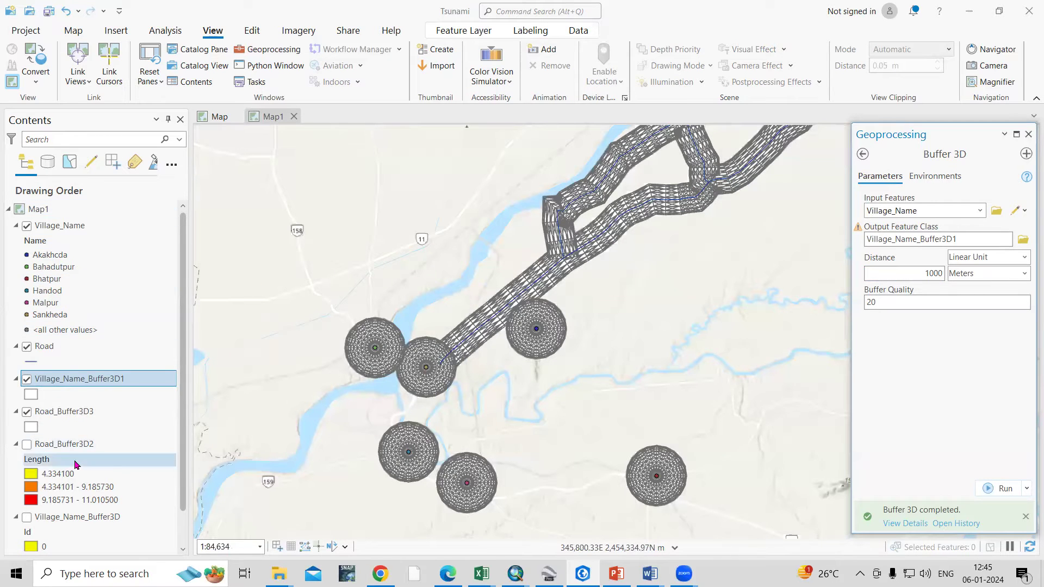
pyautogui.click(60, 352)
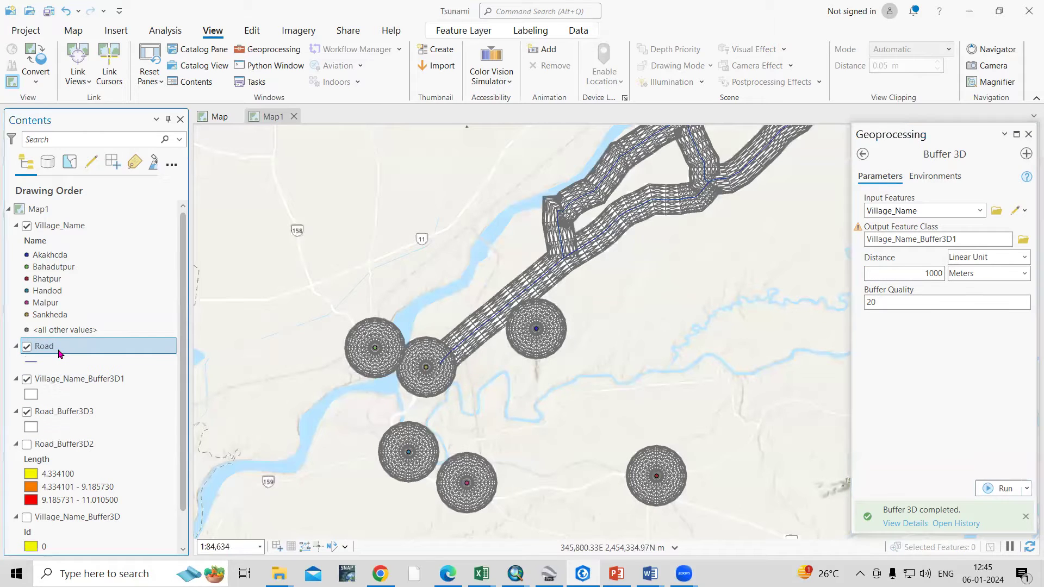
pyautogui.rightClick(94, 351)
pyautogui.click(108, 67)
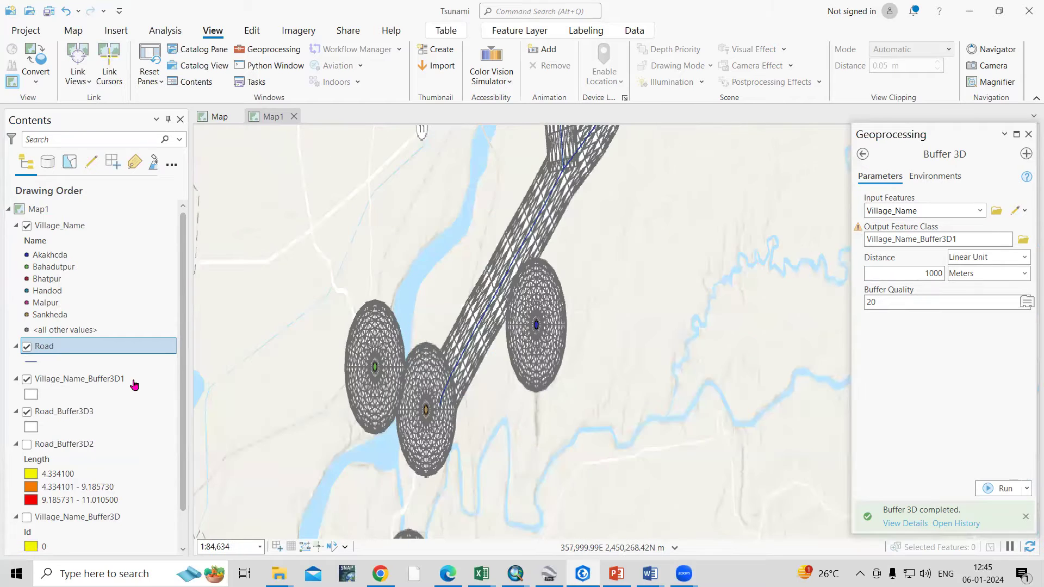
# Collapse the Road_Buffer3D2 legend in Contents and select Road_Buffer3D3
pyautogui.scroll(-1, 65, 424)
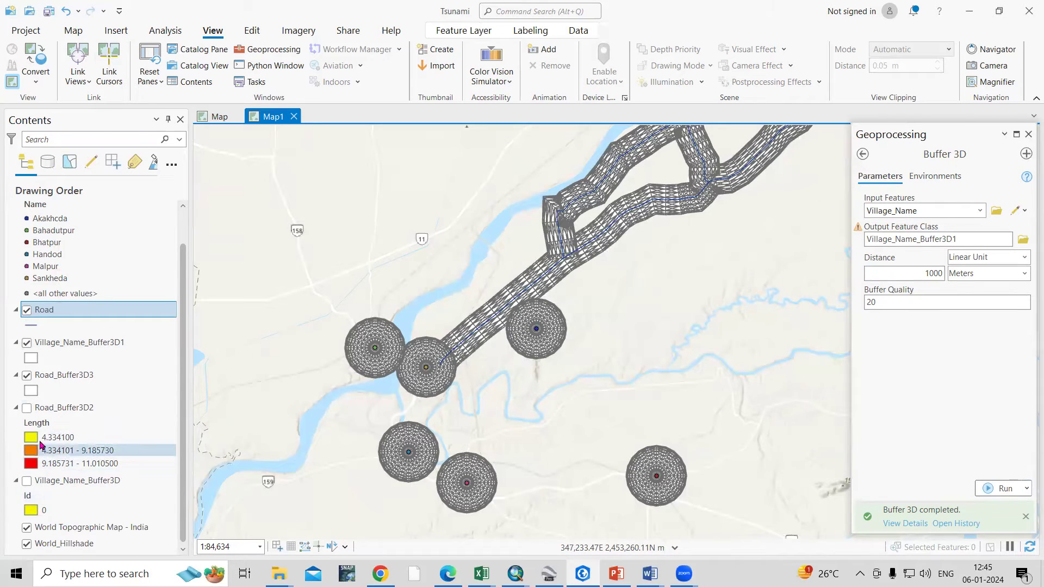
pyautogui.click(15, 409)
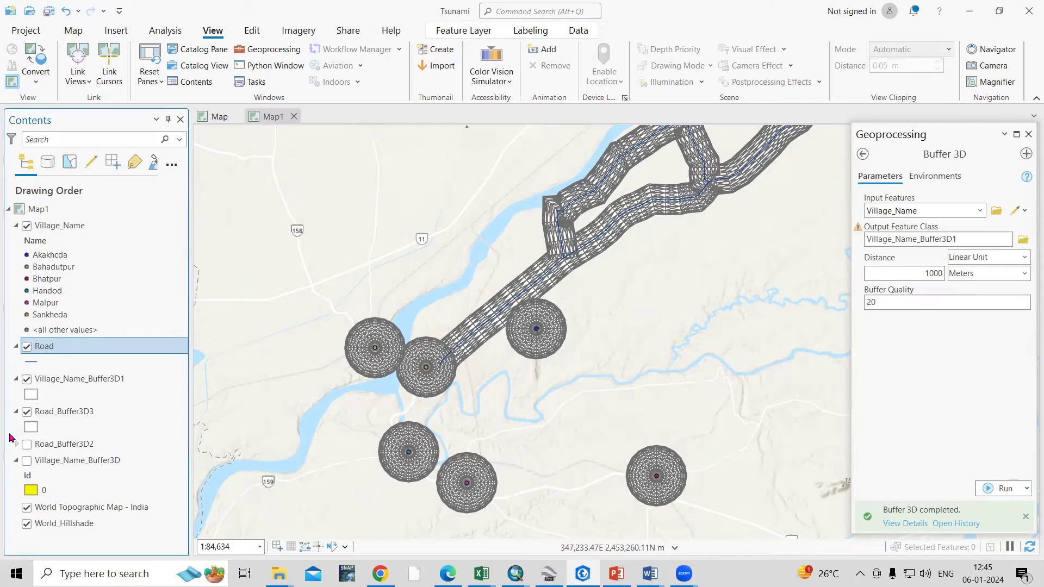
pyautogui.click(70, 416)
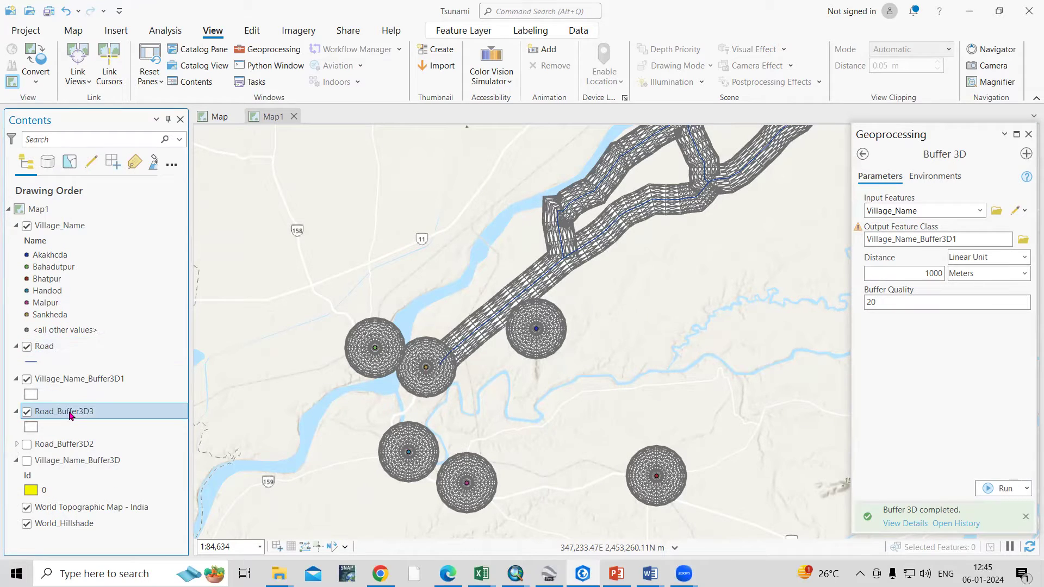
# Give Road_Buffer3D3 Graduated Colors symbology on Length with the viridis color scheme
pyautogui.rightClick(70, 417)
pyautogui.click(105, 342)
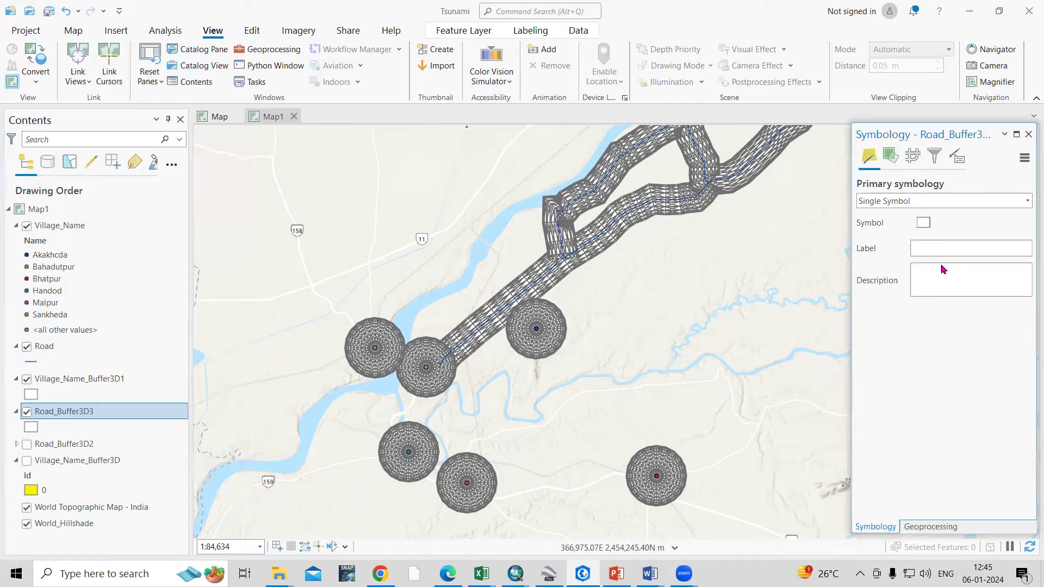
pyautogui.click(1026, 201)
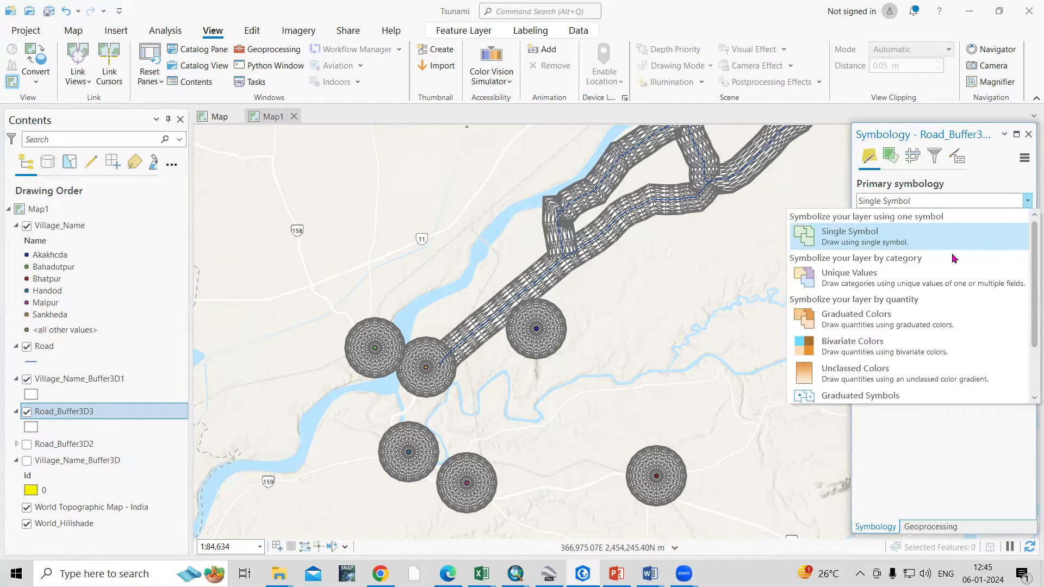
pyautogui.click(912, 327)
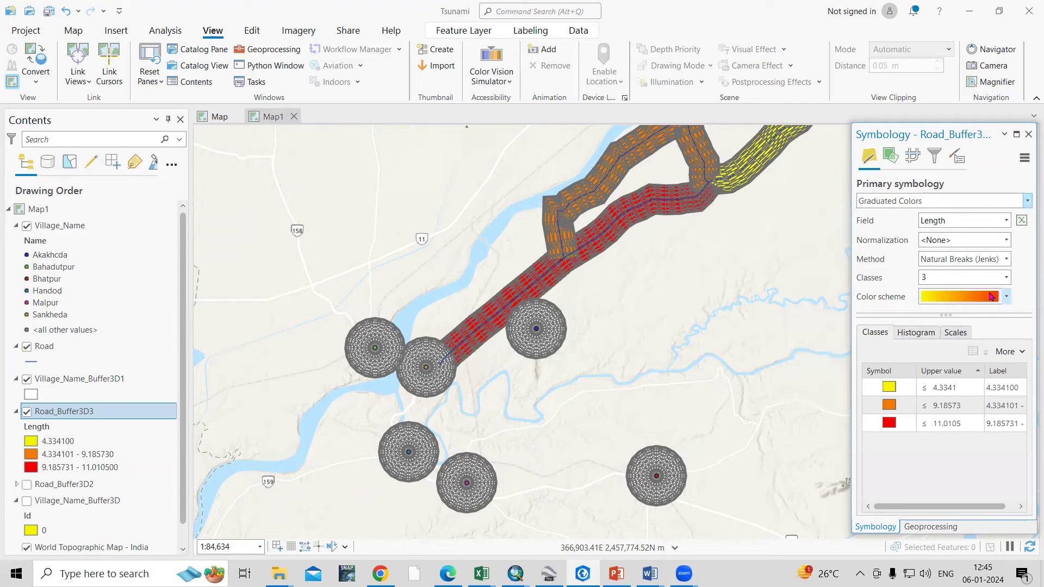
pyautogui.click(1007, 298)
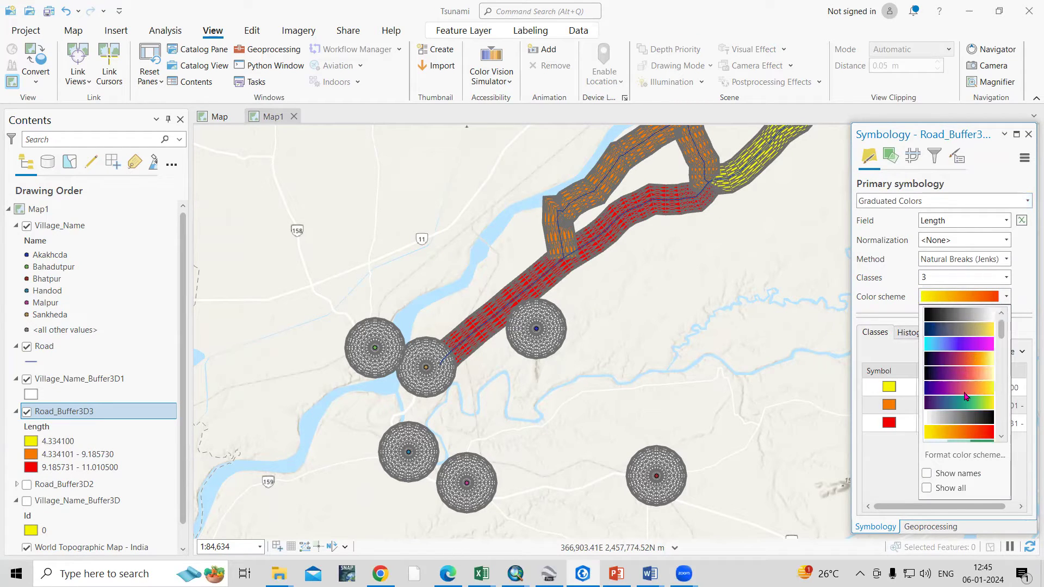
pyautogui.click(963, 405)
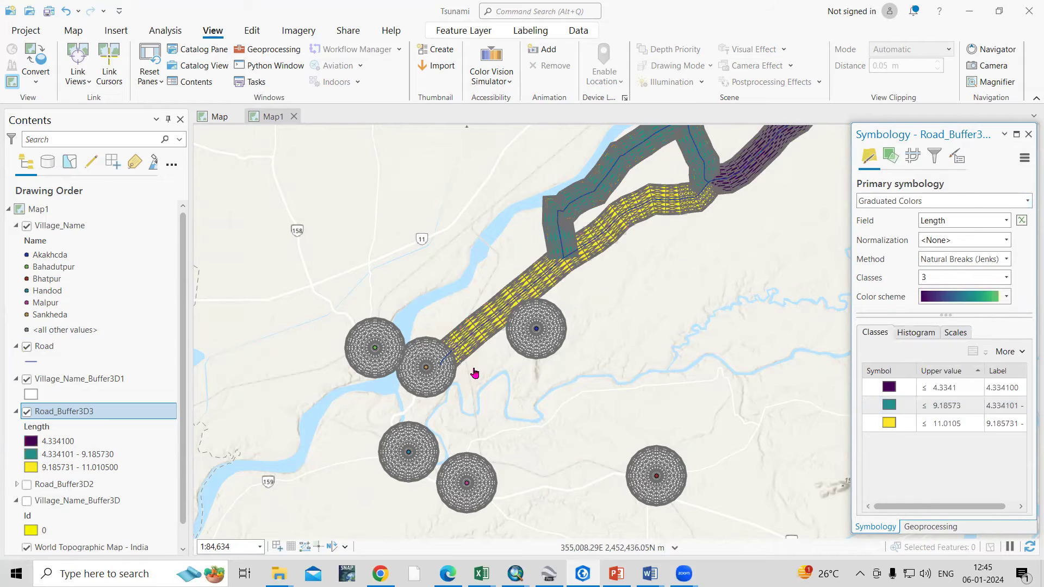
# Review the three Length classes, then return to the Buffer 3D tool parameters
pyautogui.scroll(-3, 591, 284)
pyautogui.scroll(6, 592, 283)
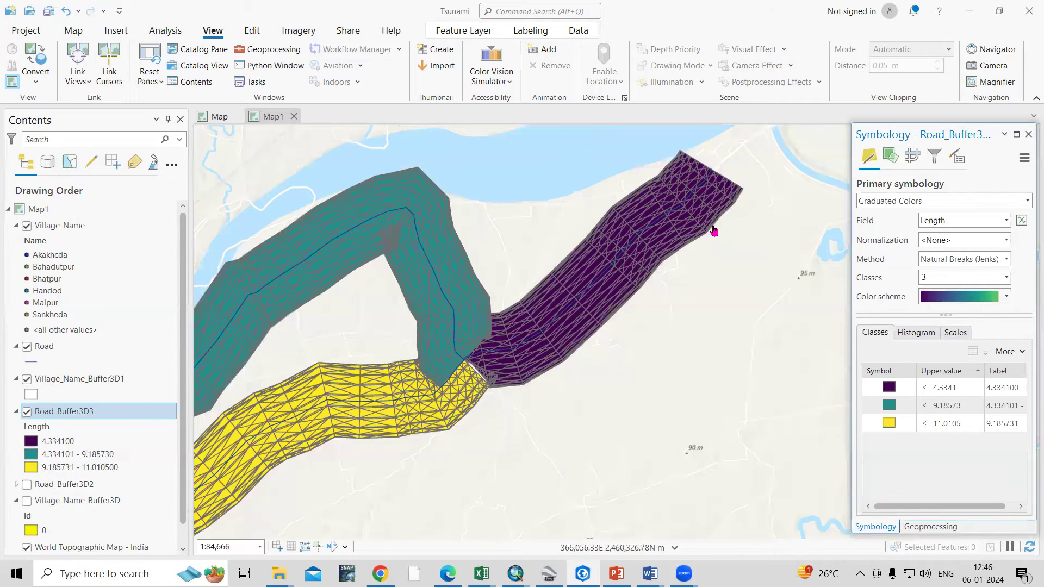
pyautogui.scroll(-3, 519, 307)
pyautogui.scroll(2, 519, 302)
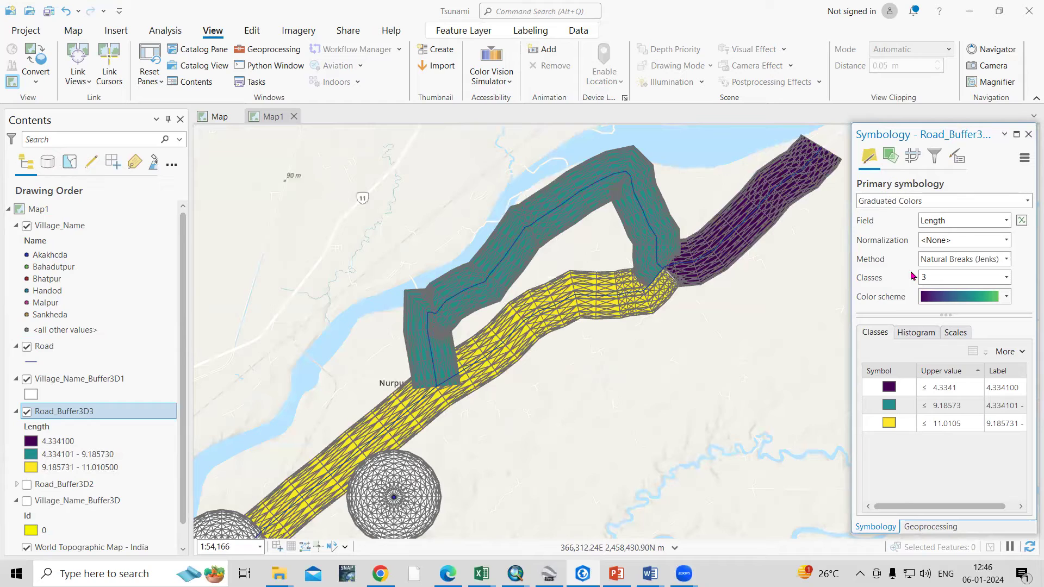
pyautogui.click(904, 525)
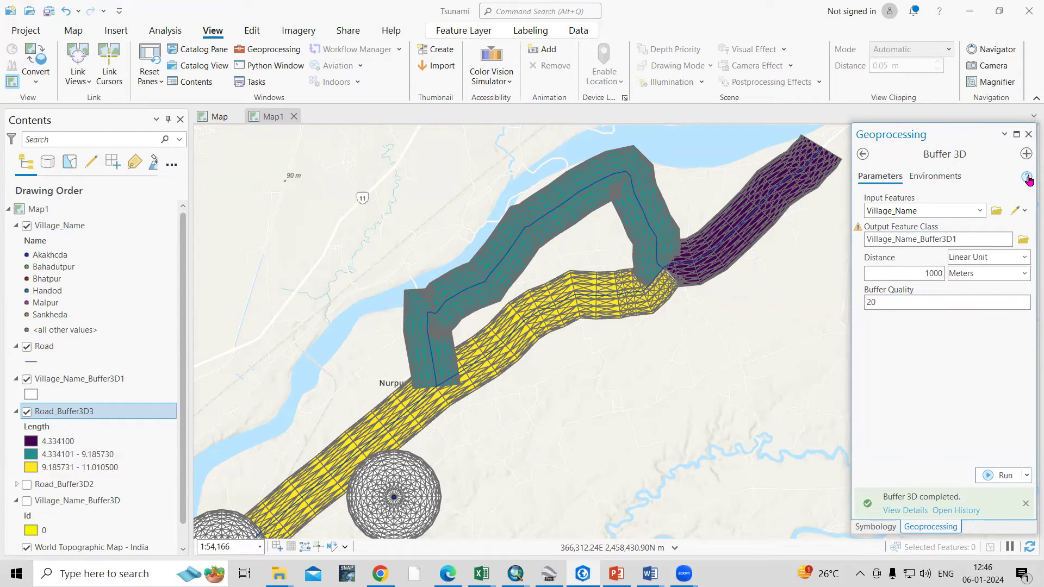
pyautogui.moveTo(1028, 179)
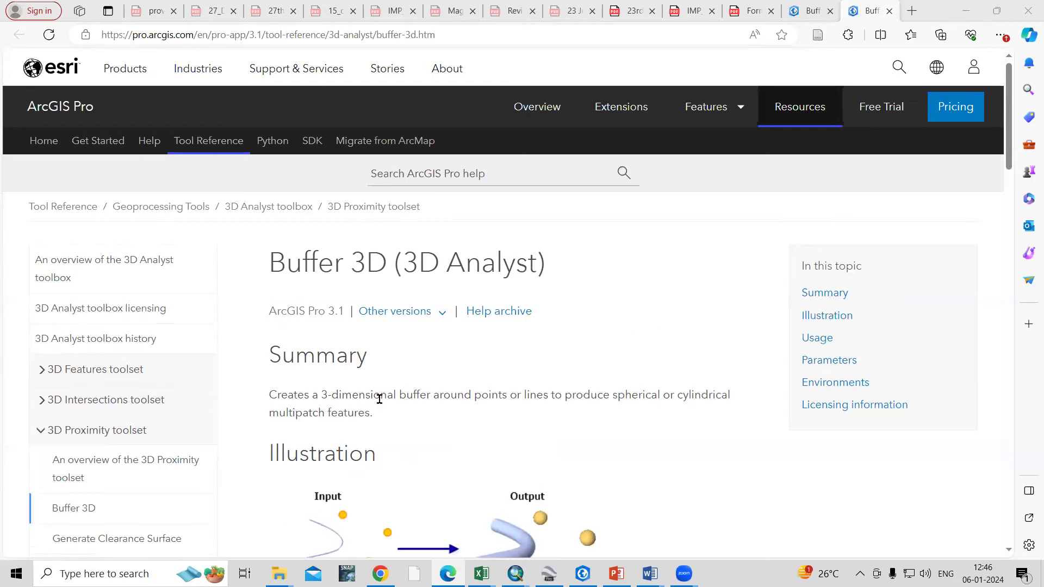
# Read the Buffer 3D help's Summary, Usage and Parameters, then minimize Edge
pyautogui.scroll(-2, 426, 396)
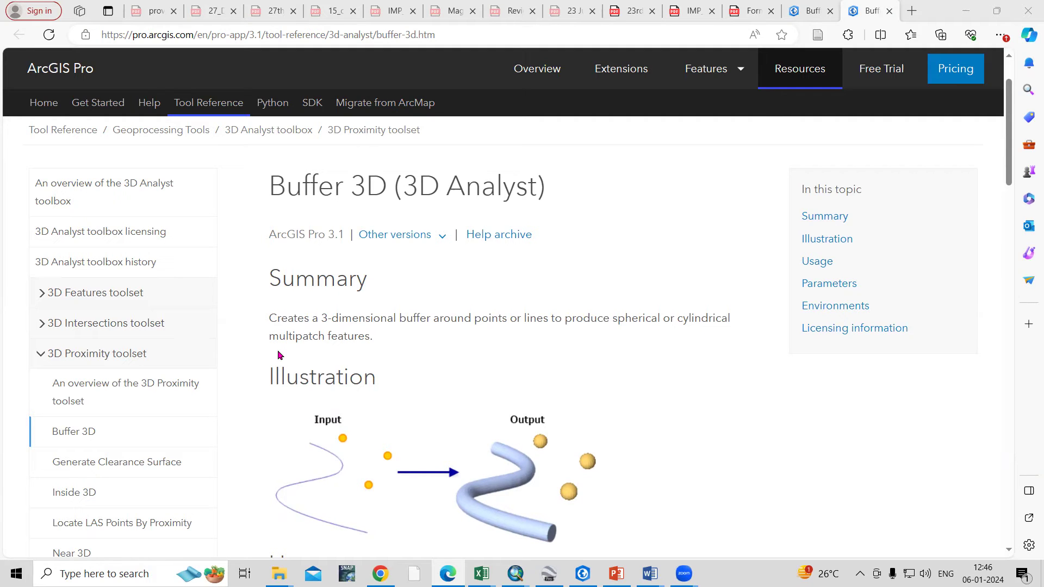
pyautogui.scroll(-4, 278, 355)
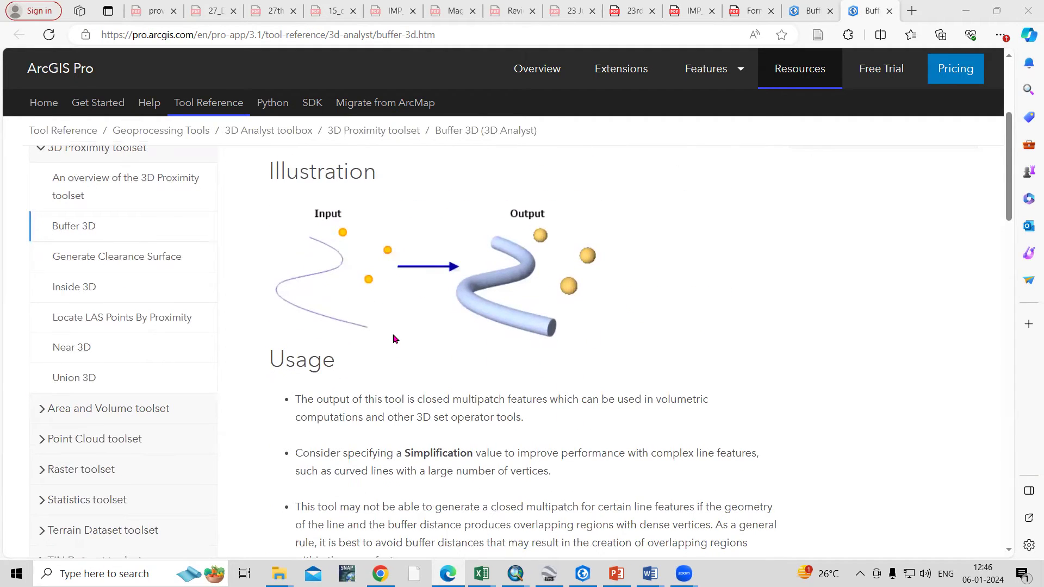
pyautogui.scroll(-1, 442, 392)
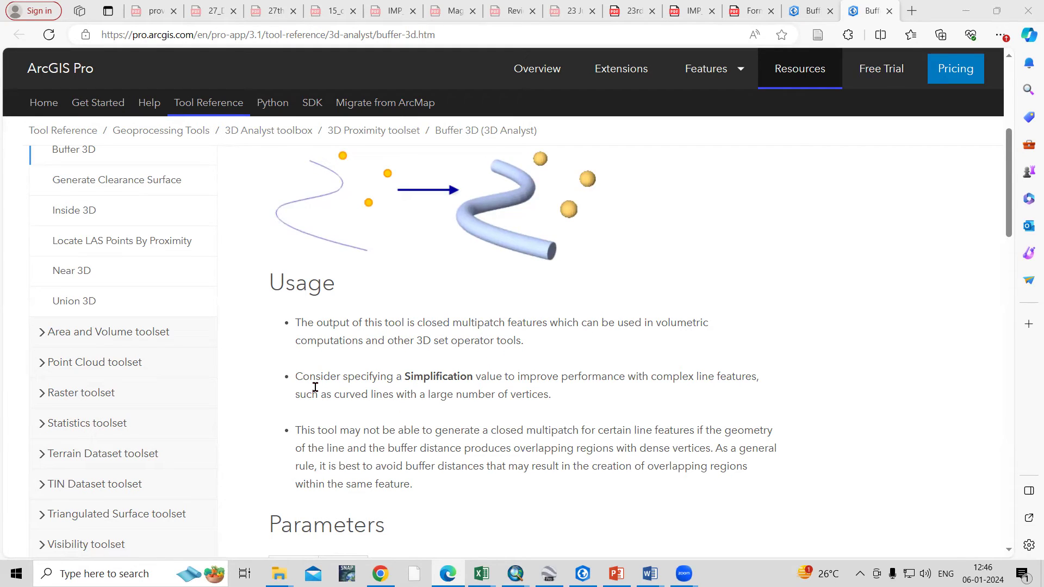
pyautogui.scroll(-10, 477, 292)
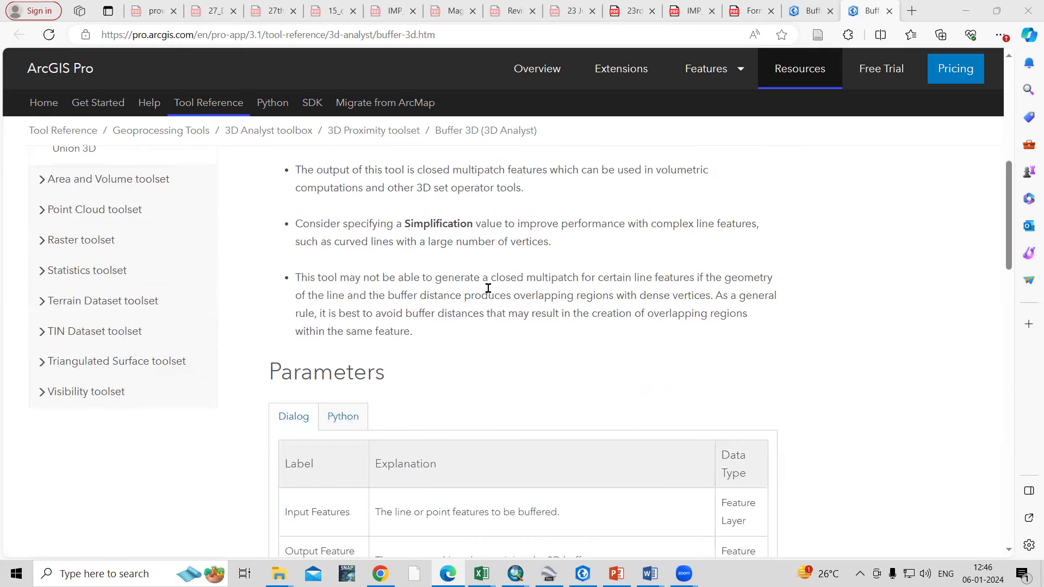
pyautogui.scroll(-5, 517, 376)
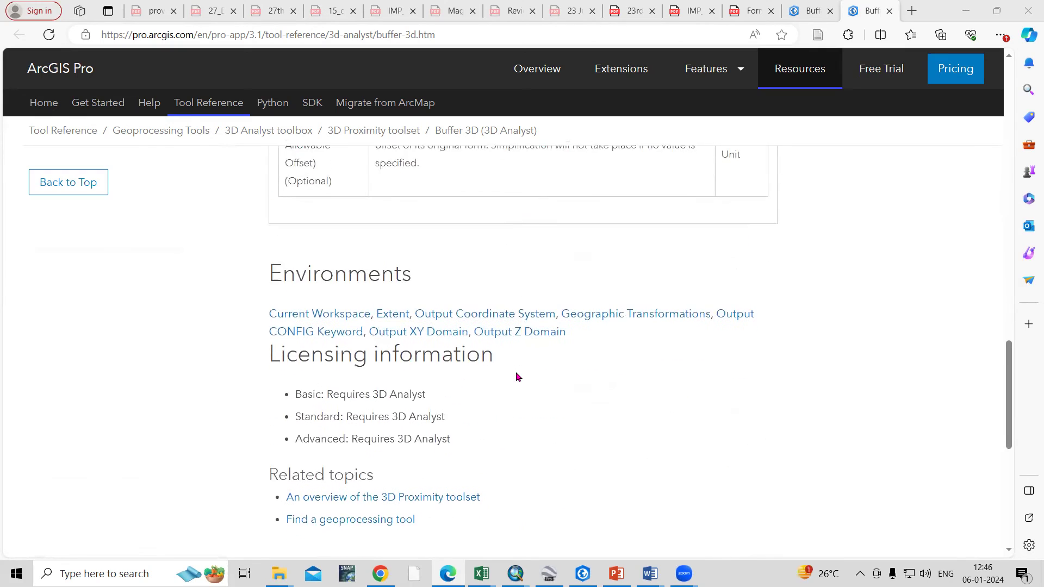
pyautogui.scroll(-3, 517, 377)
pyautogui.scroll(8, 516, 377)
pyautogui.scroll(15, 517, 377)
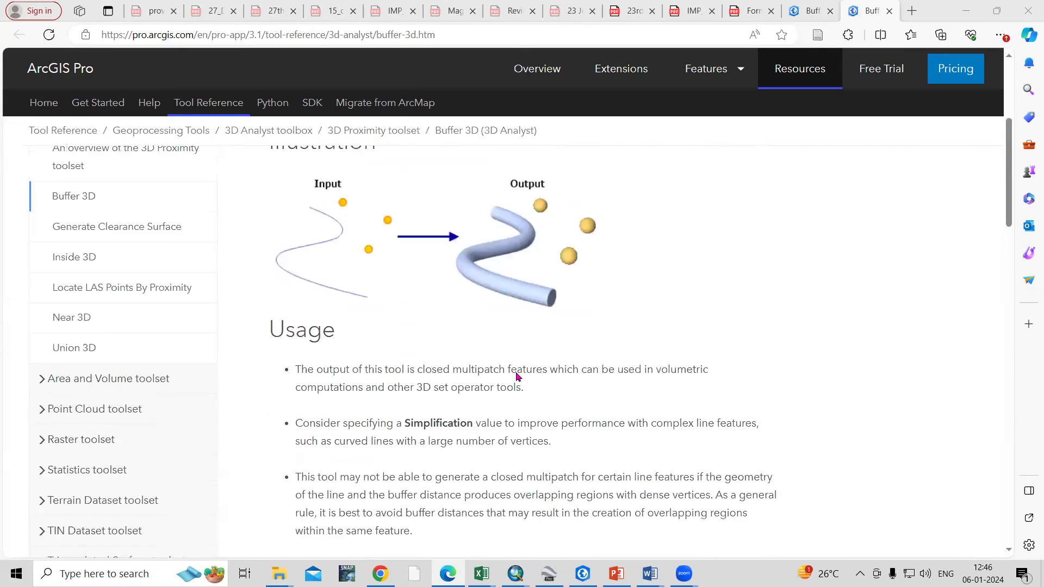
pyautogui.click(966, 10)
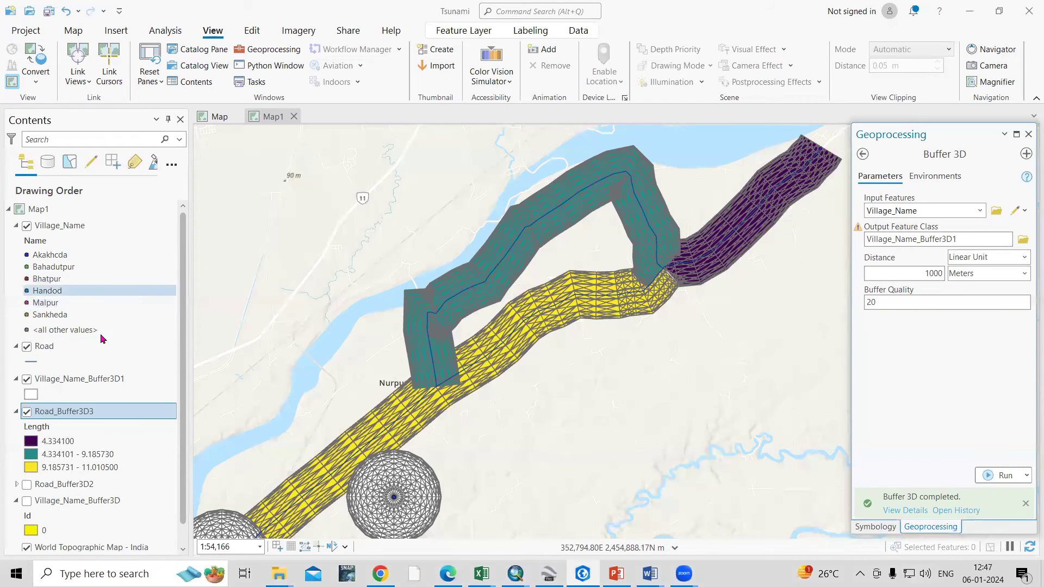
# Open Village_Name_Buffer3D1 symbology and try Unique Values on Id
pyautogui.scroll(-1, 98, 327)
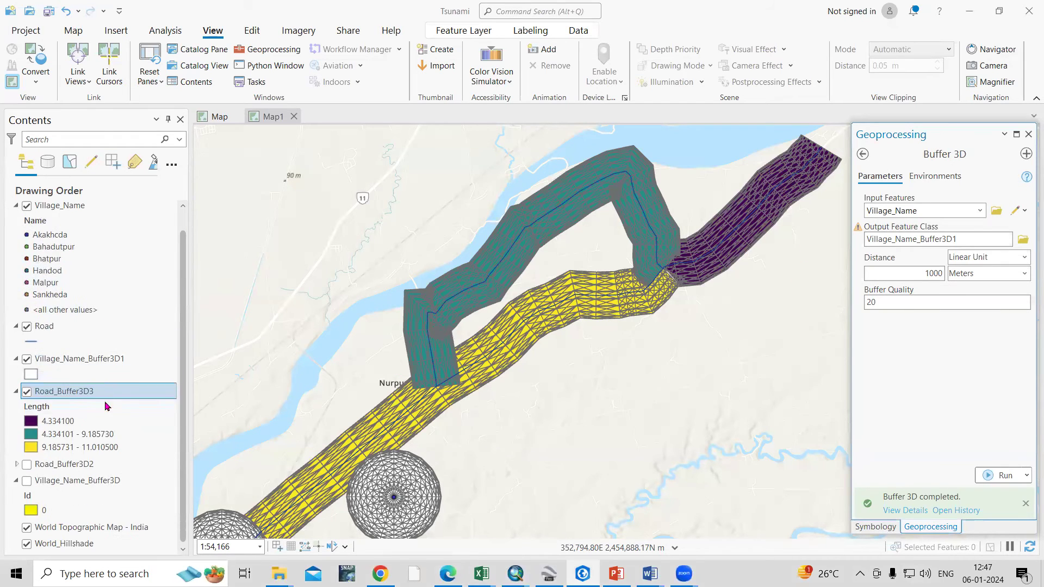
pyautogui.click(82, 359)
pyautogui.rightClick(85, 359)
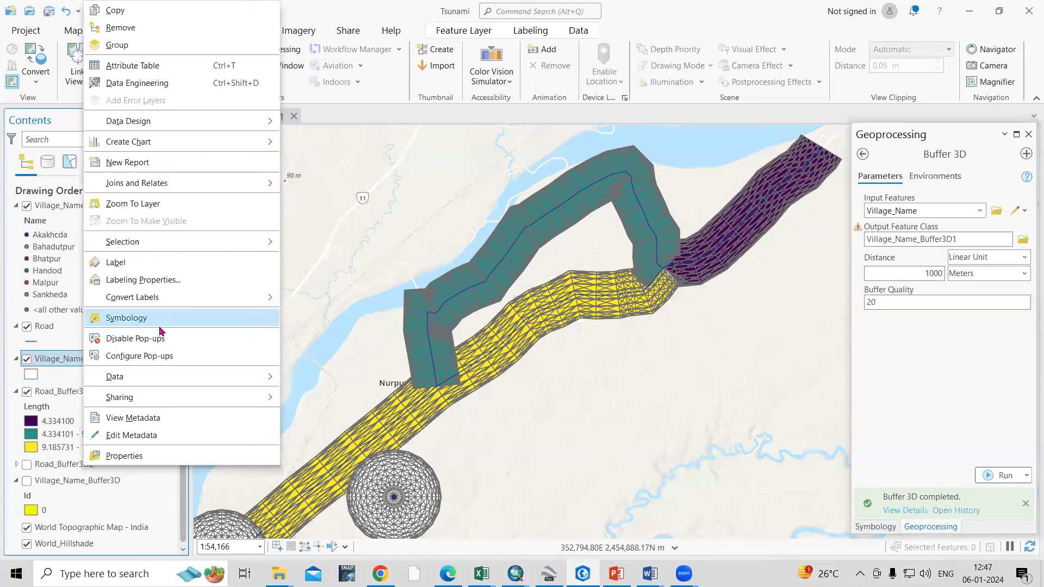
pyautogui.click(161, 325)
pyautogui.click(1027, 200)
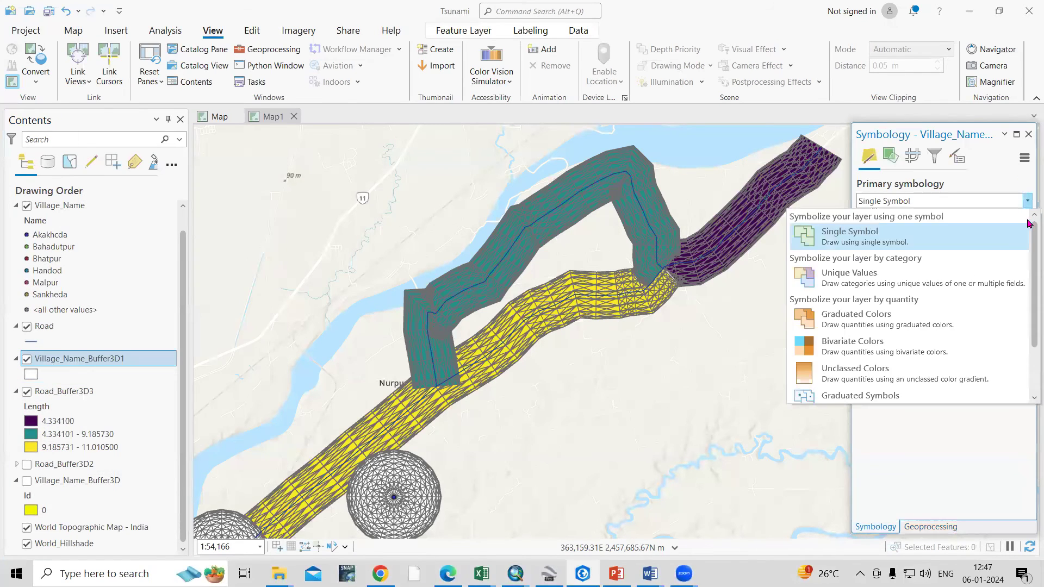
pyautogui.click(896, 292)
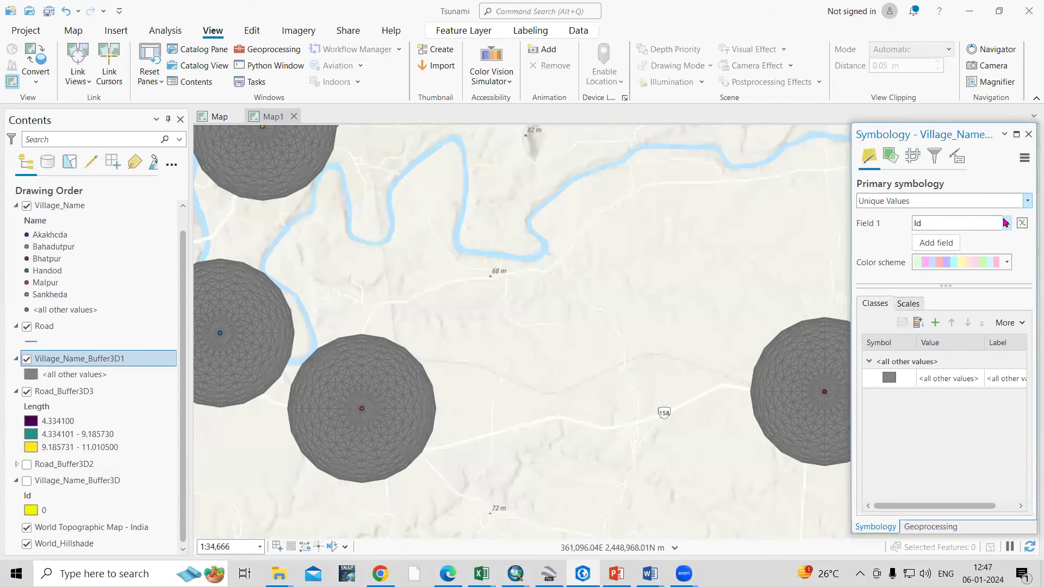
# Switch to Graduated Colors on Id, turning the village spheres yellow
pyautogui.click(1027, 200)
pyautogui.click(897, 303)
pyautogui.scroll(-3, 562, 406)
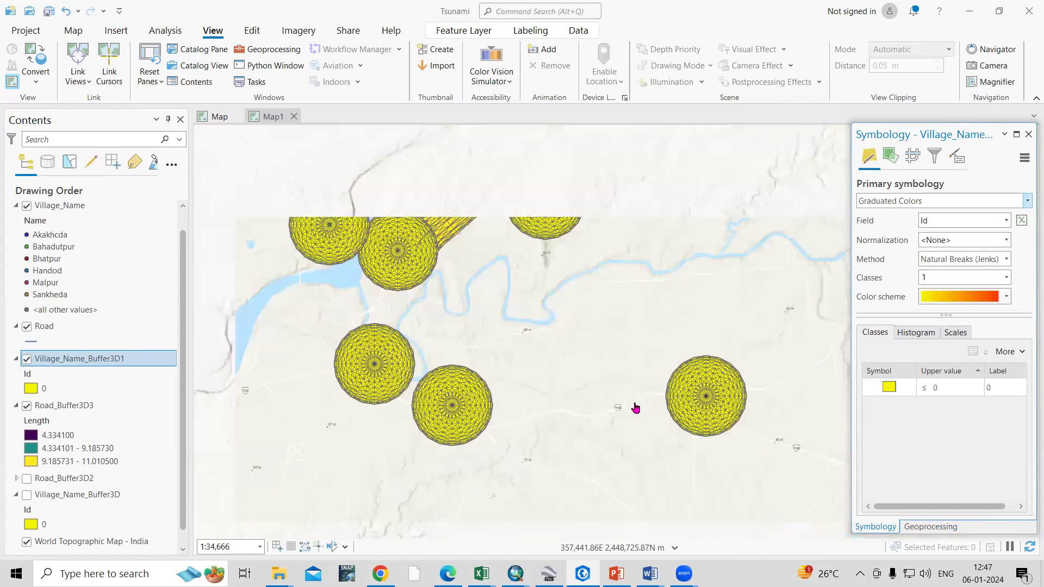
pyautogui.scroll(3, 538, 283)
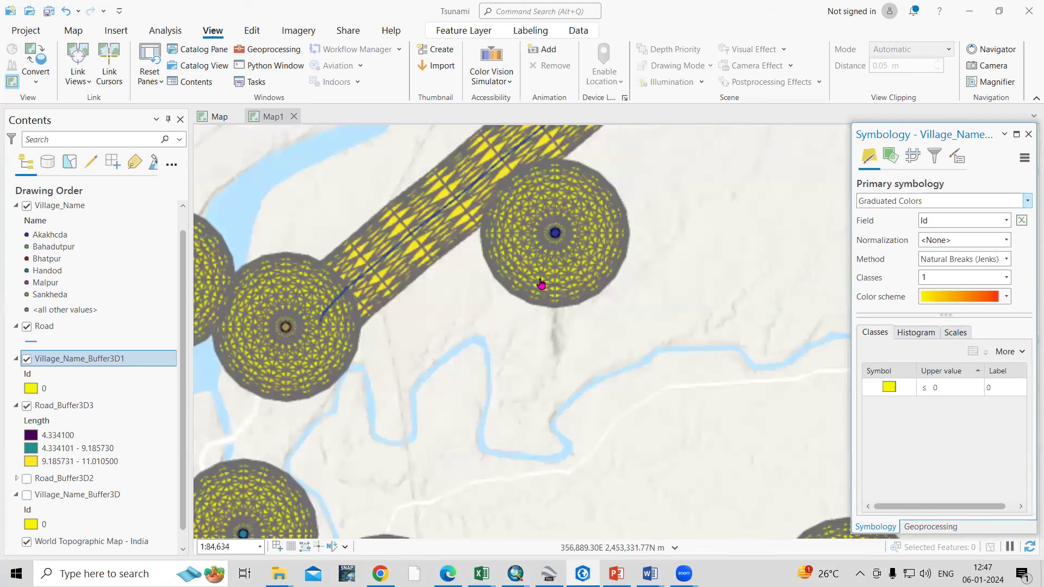
pyautogui.scroll(-1, 540, 312)
pyautogui.scroll(-3, 511, 316)
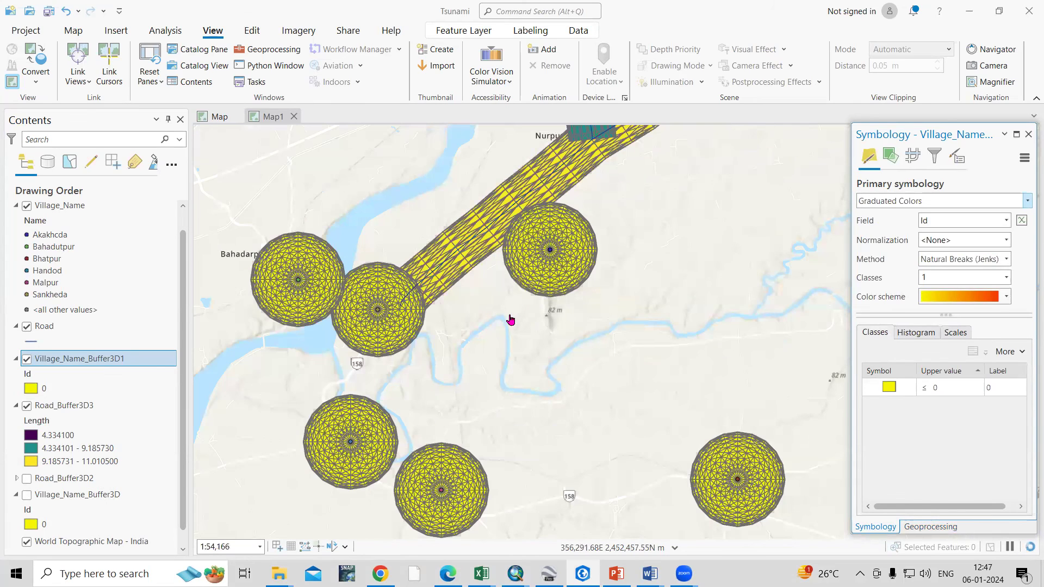
pyautogui.scroll(2, 641, 180)
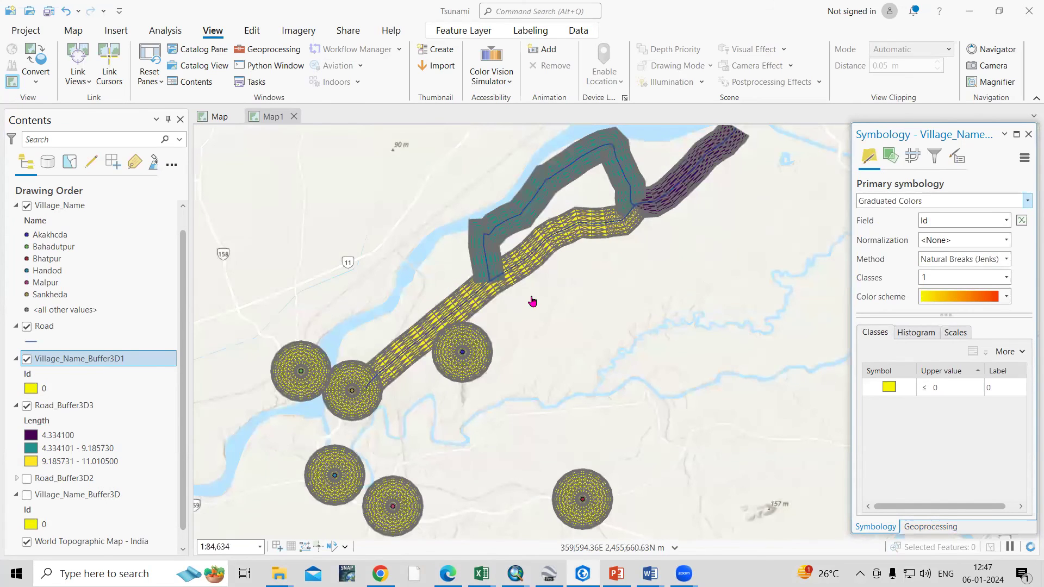